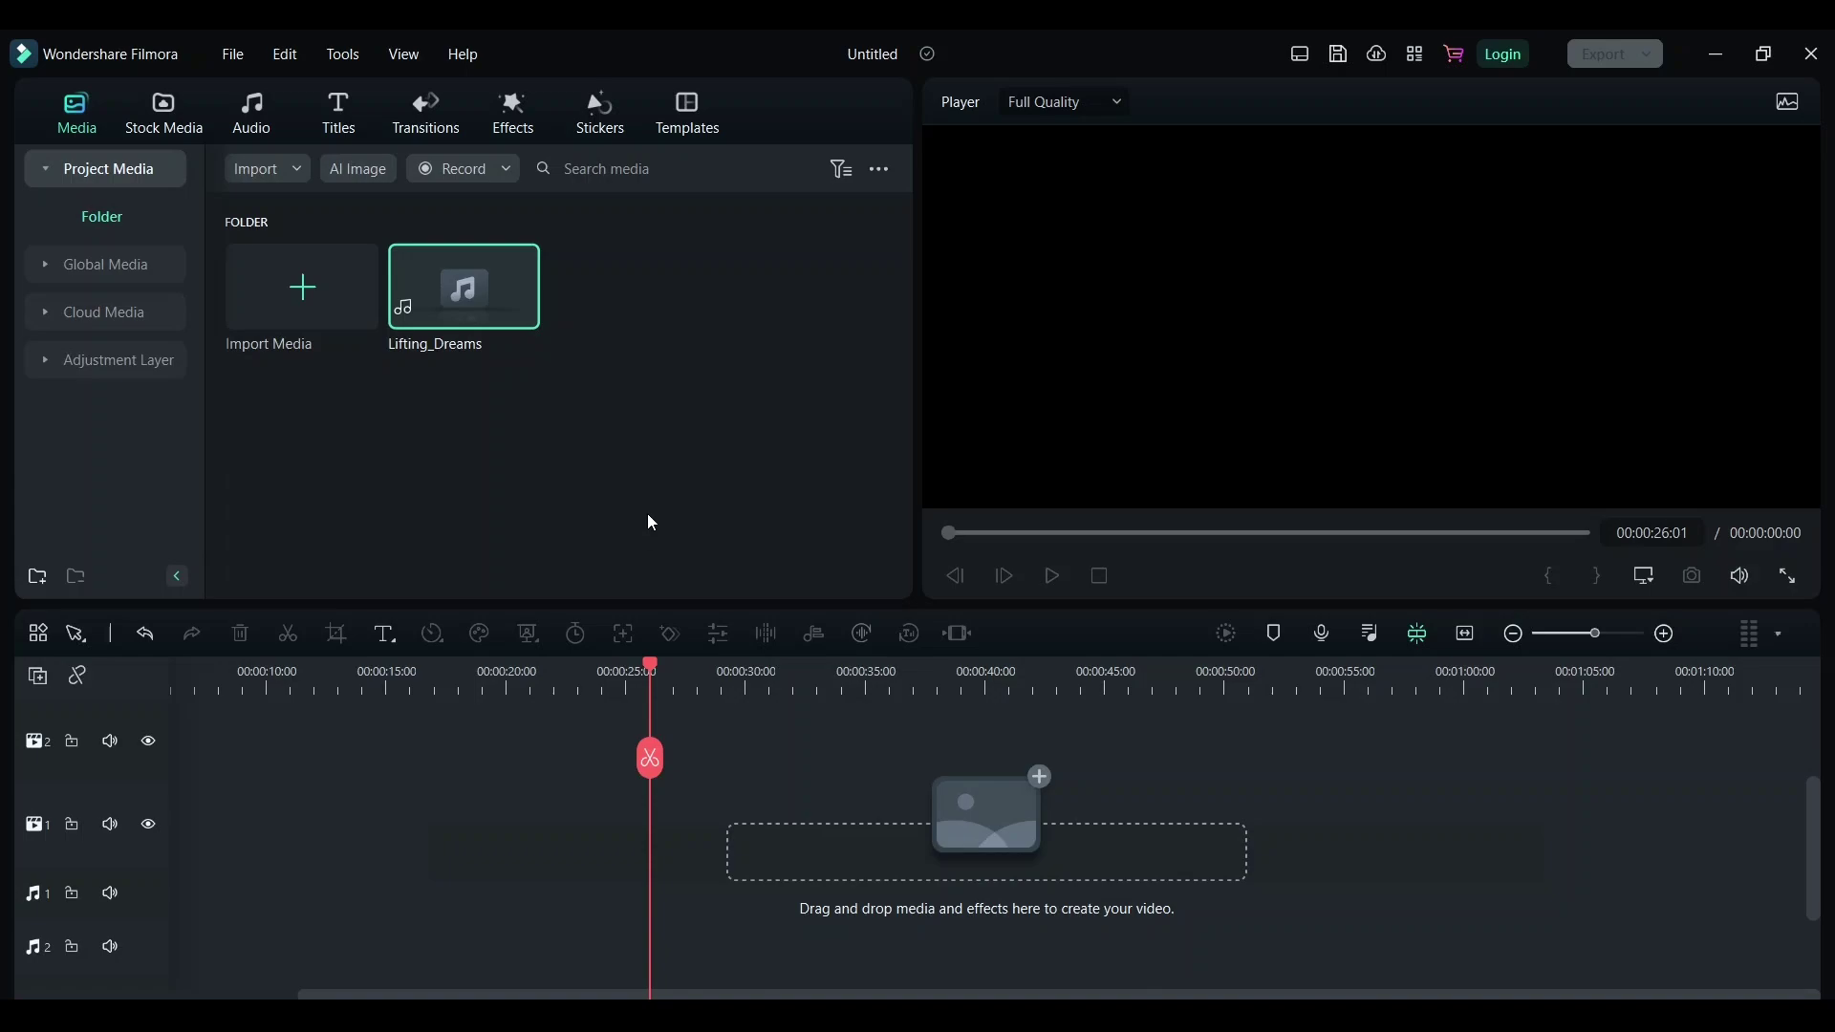
- Auto-reframe the downloaded stock clip of the man in the white T-shirt against the dark gate to 9:16
{"action": "left_click", "coordinate": [164, 122]}
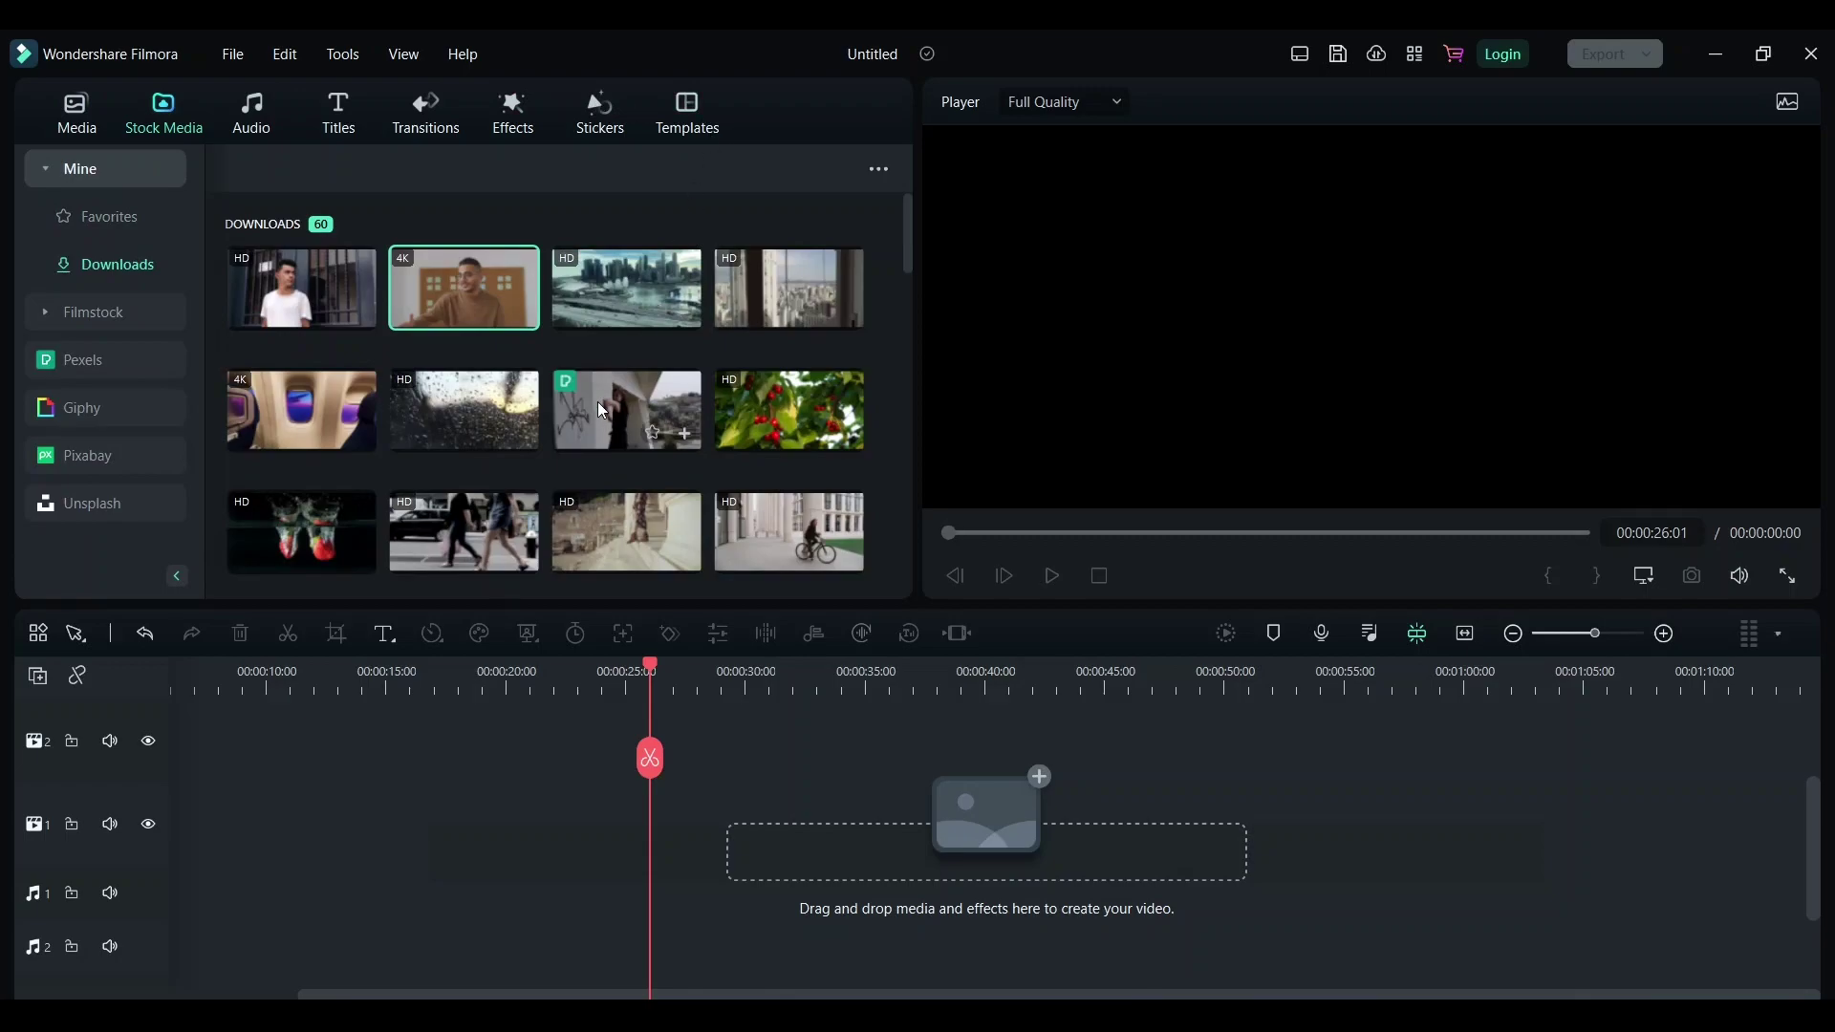
{"action": "right_click", "coordinate": [313, 280]}
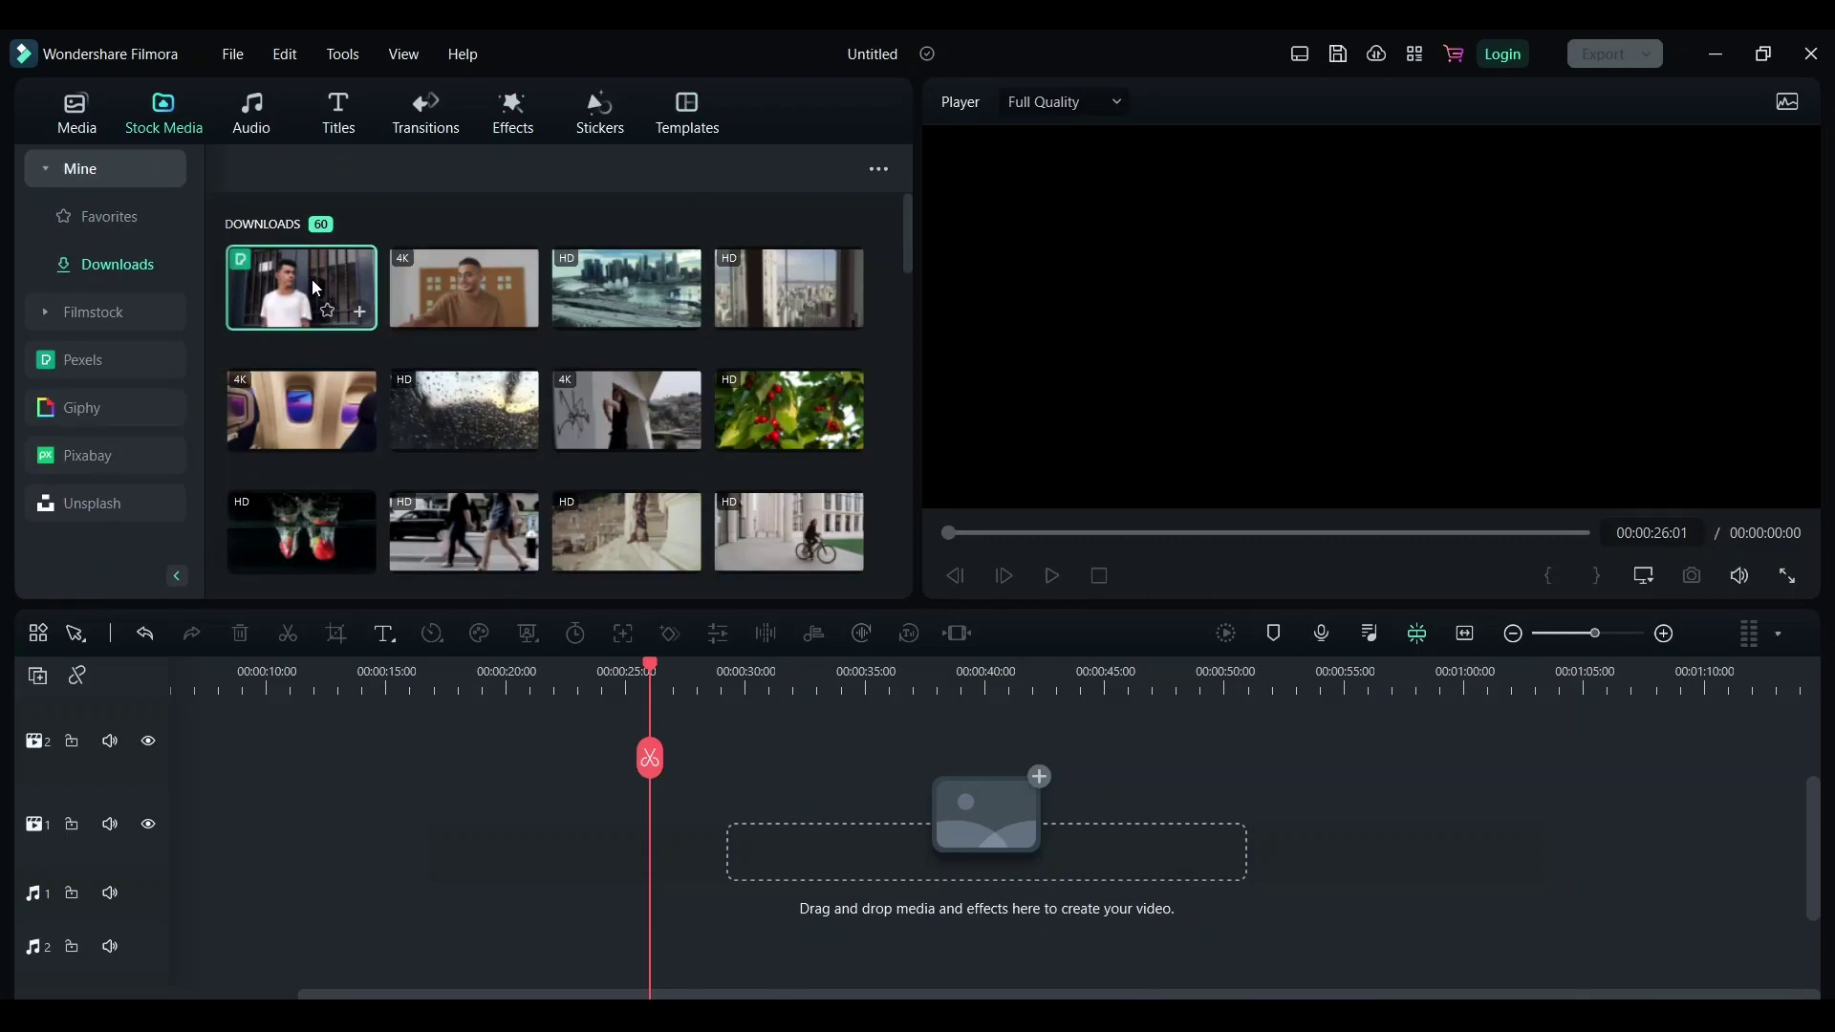
{"action": "left_click", "coordinate": [409, 707]}
{"action": "left_click", "coordinate": [1648, 536]}
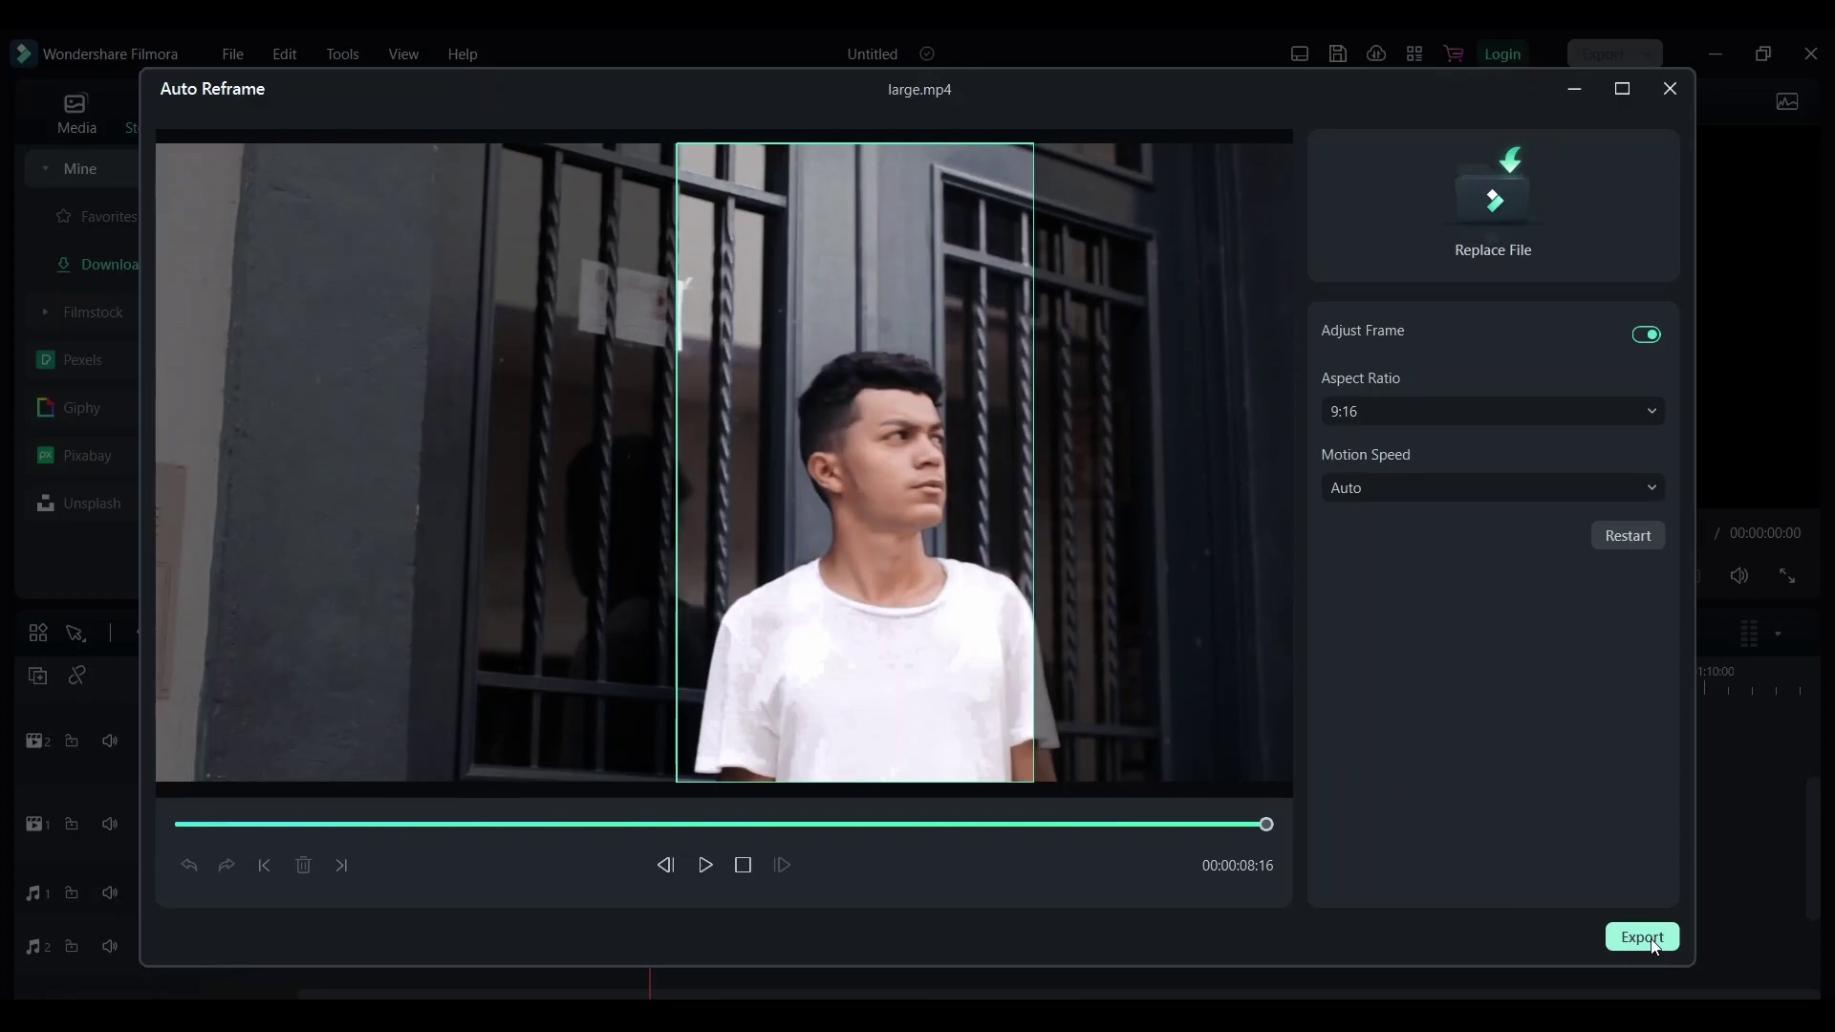
- Export the reframed video to the Desktop as an MP4 named large and exit Auto Reframe
{"action": "left_click", "coordinate": [1644, 937]}
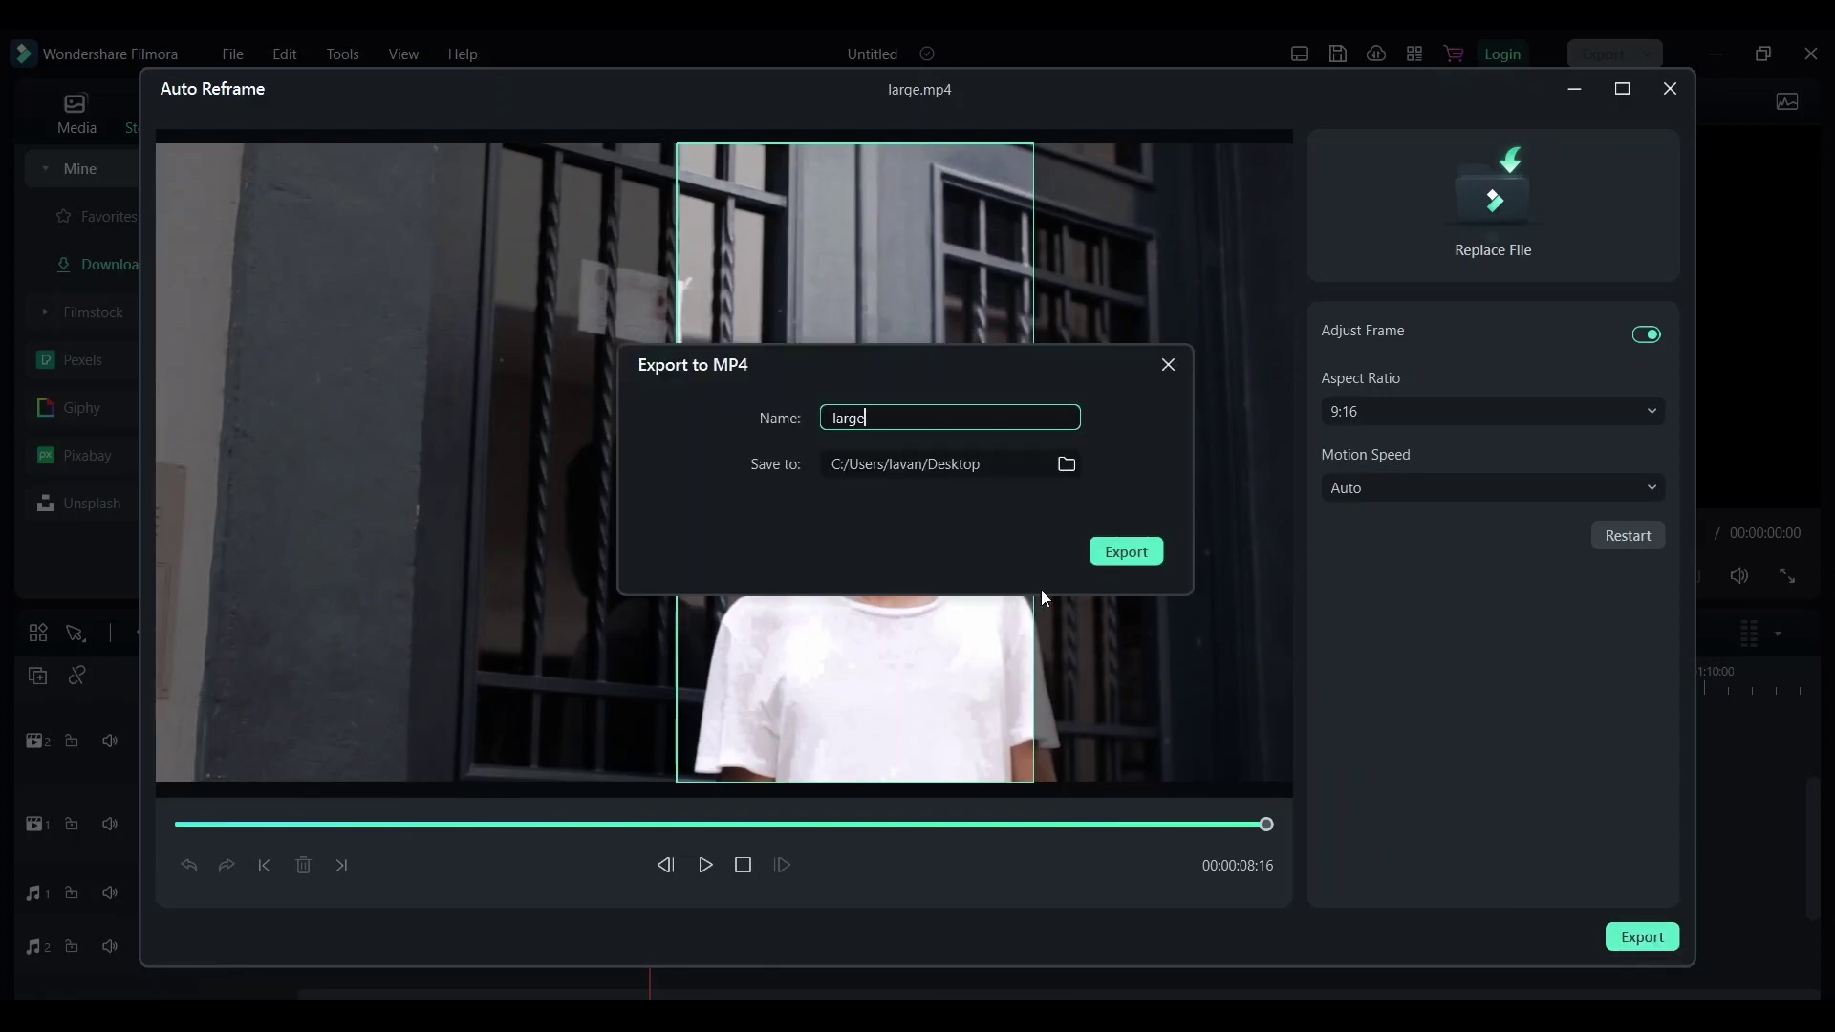
{"action": "left_click", "coordinate": [1126, 552]}
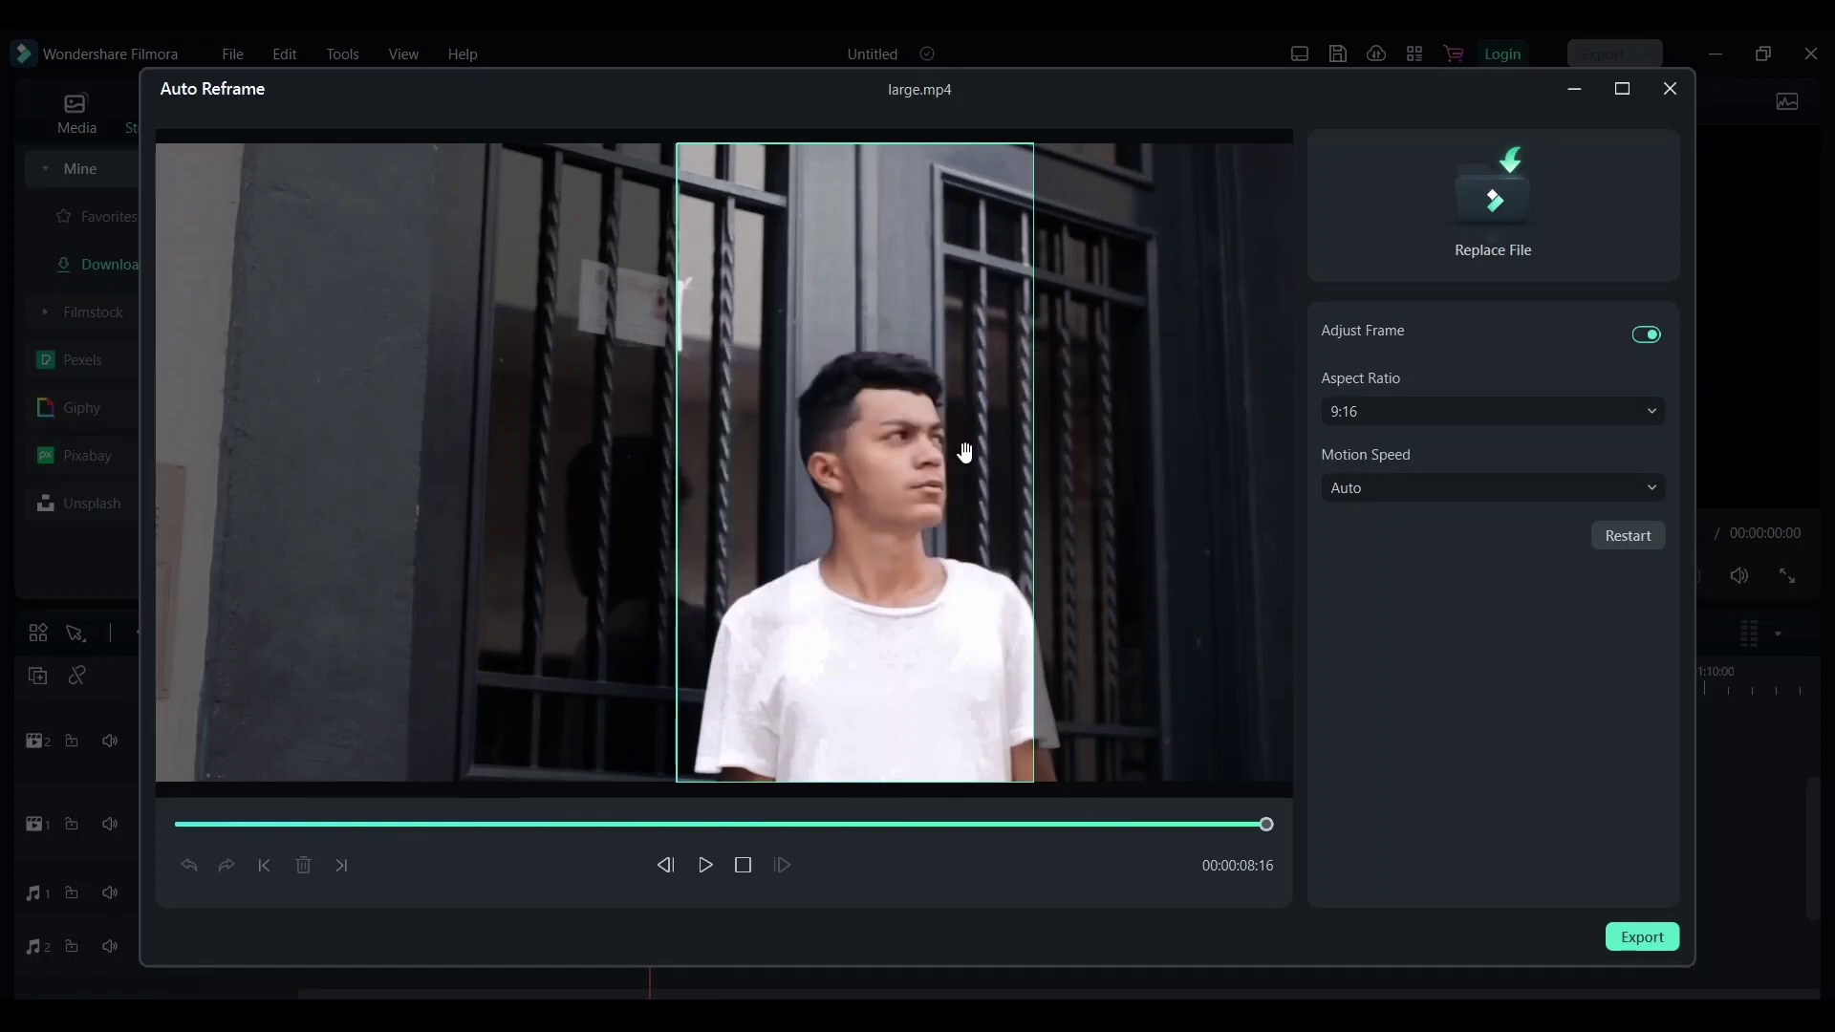
{"action": "left_click", "coordinate": [1678, 92]}
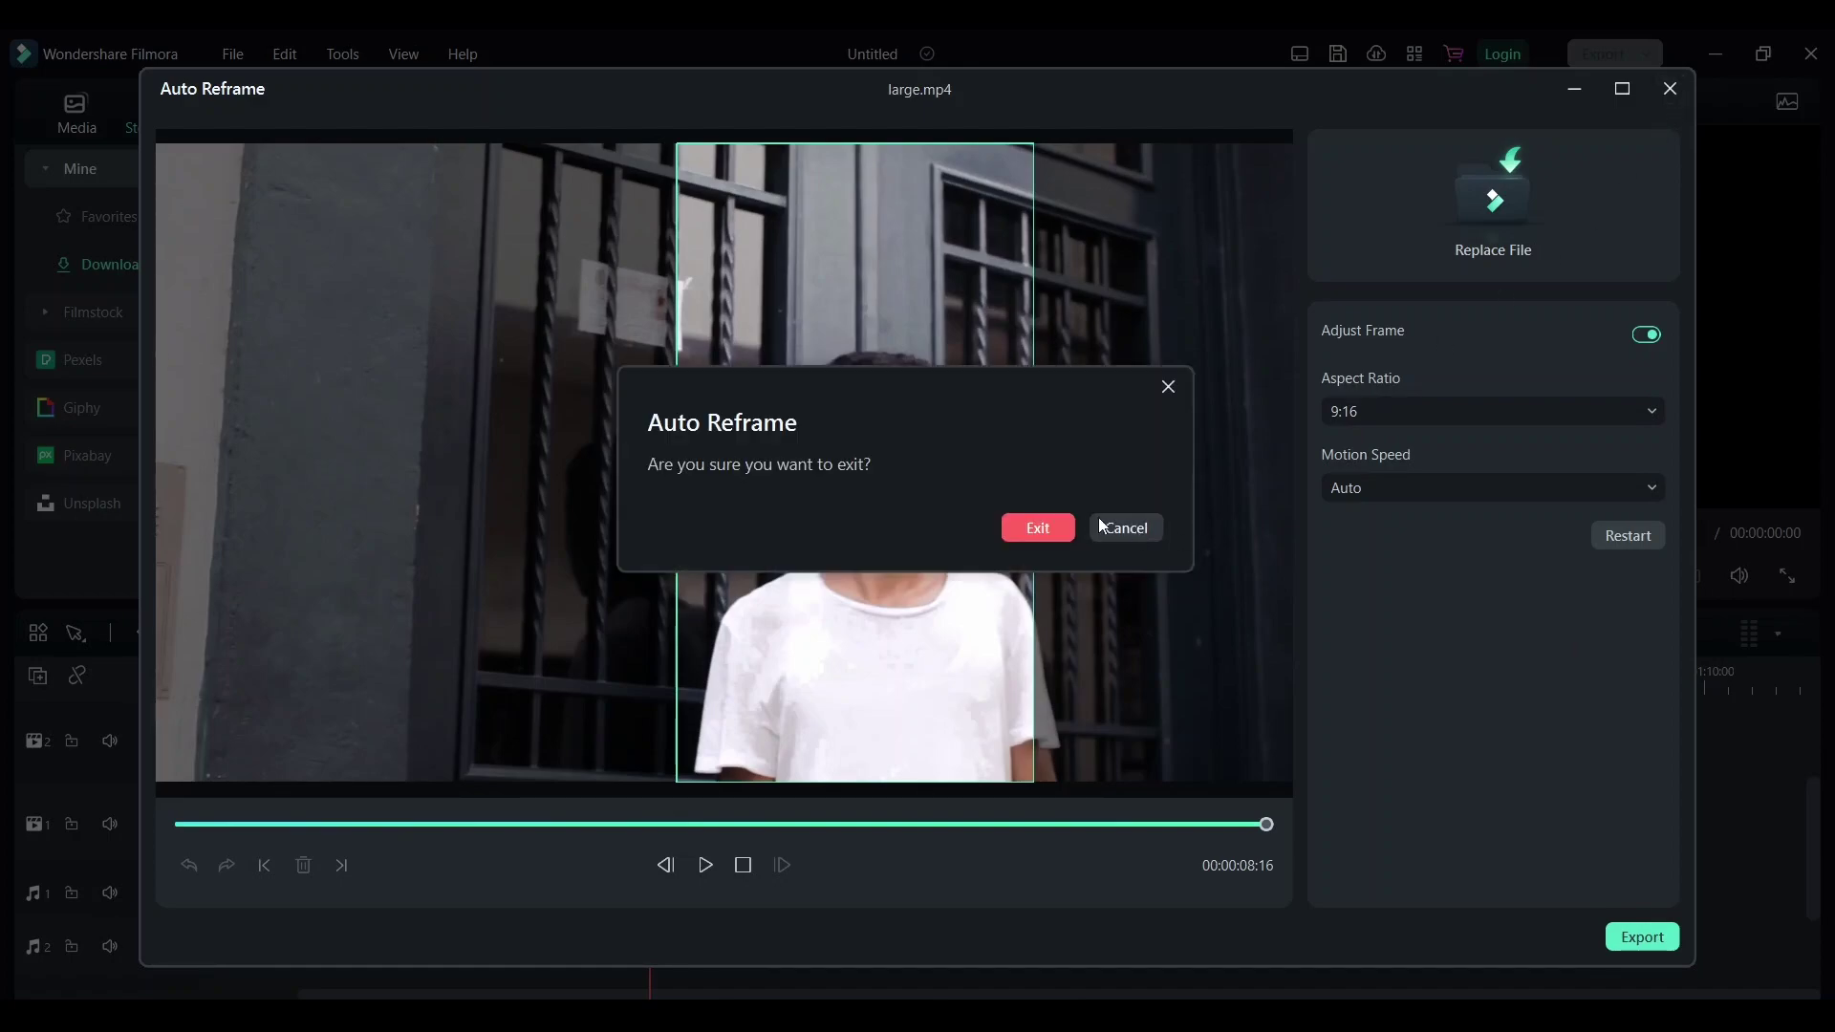
{"action": "left_click", "coordinate": [1051, 533]}
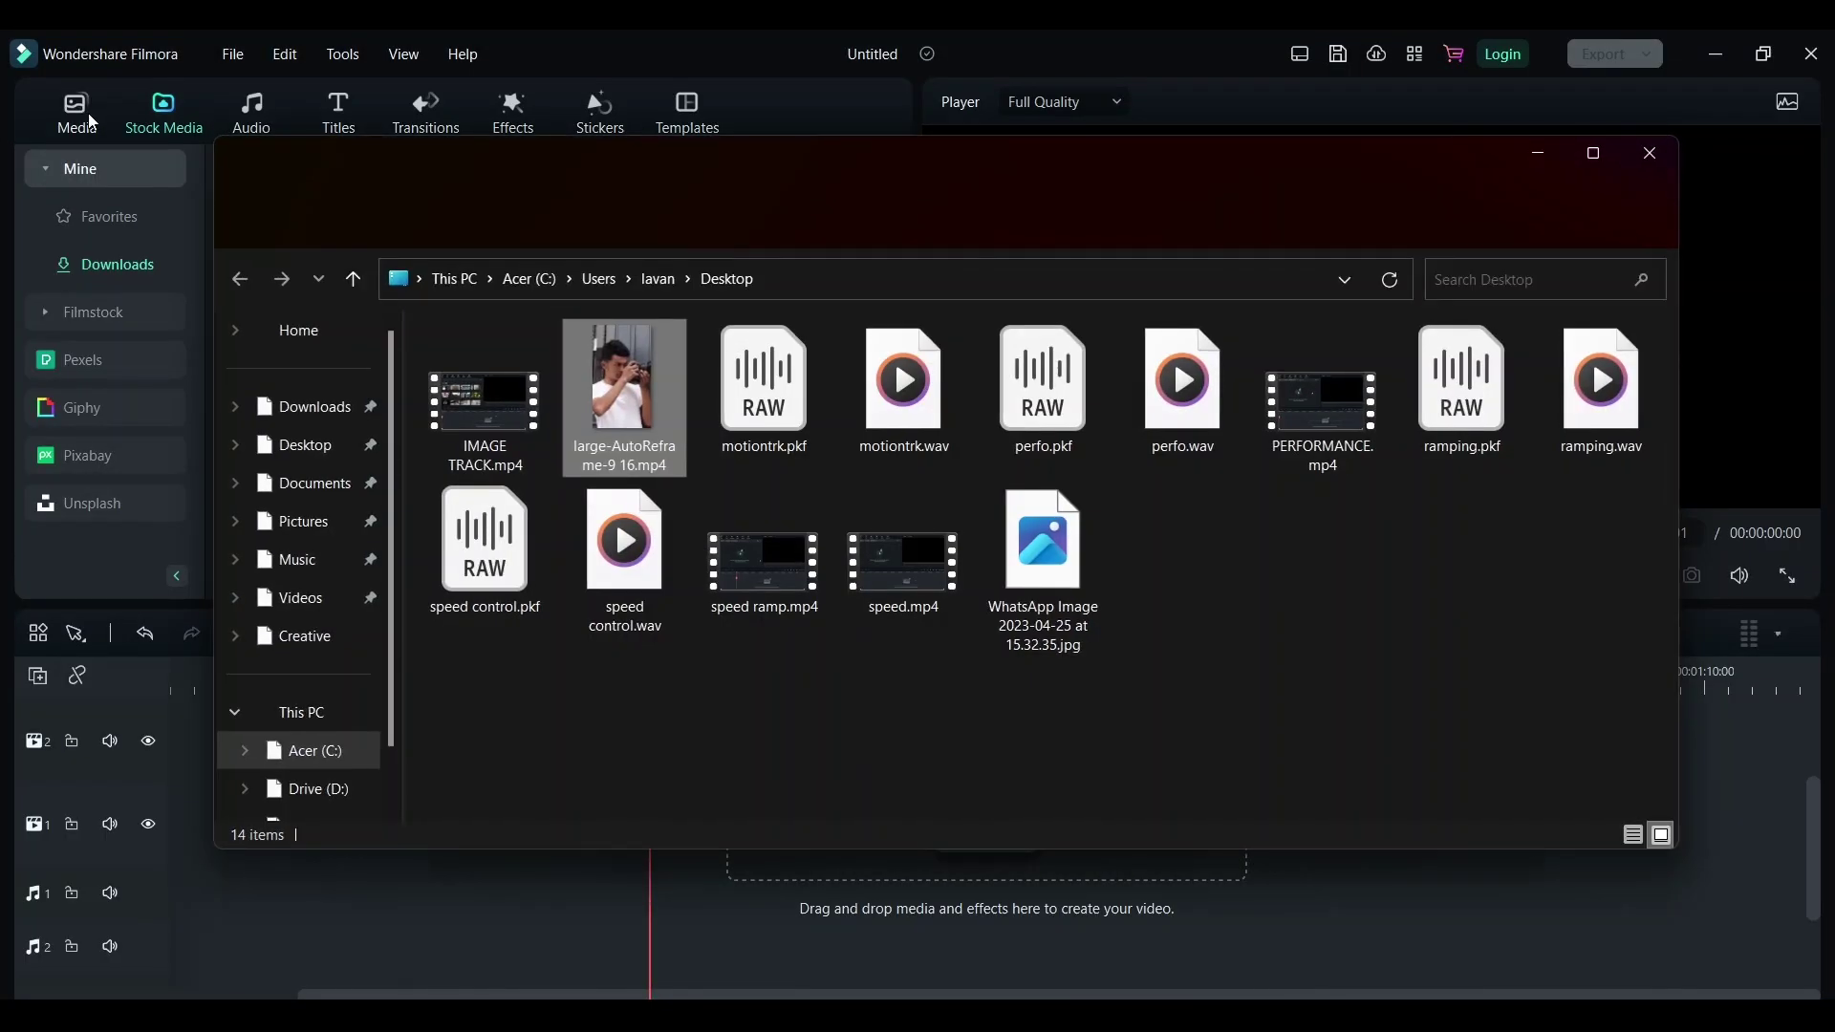
- Add large-AutoReframe-9 16.mp4 from the Desktop folder to the first video track and shift it toward the timeline start
{"action": "left_click_drag", "start_coordinate": [640, 379], "coordinate": [260, 903]}
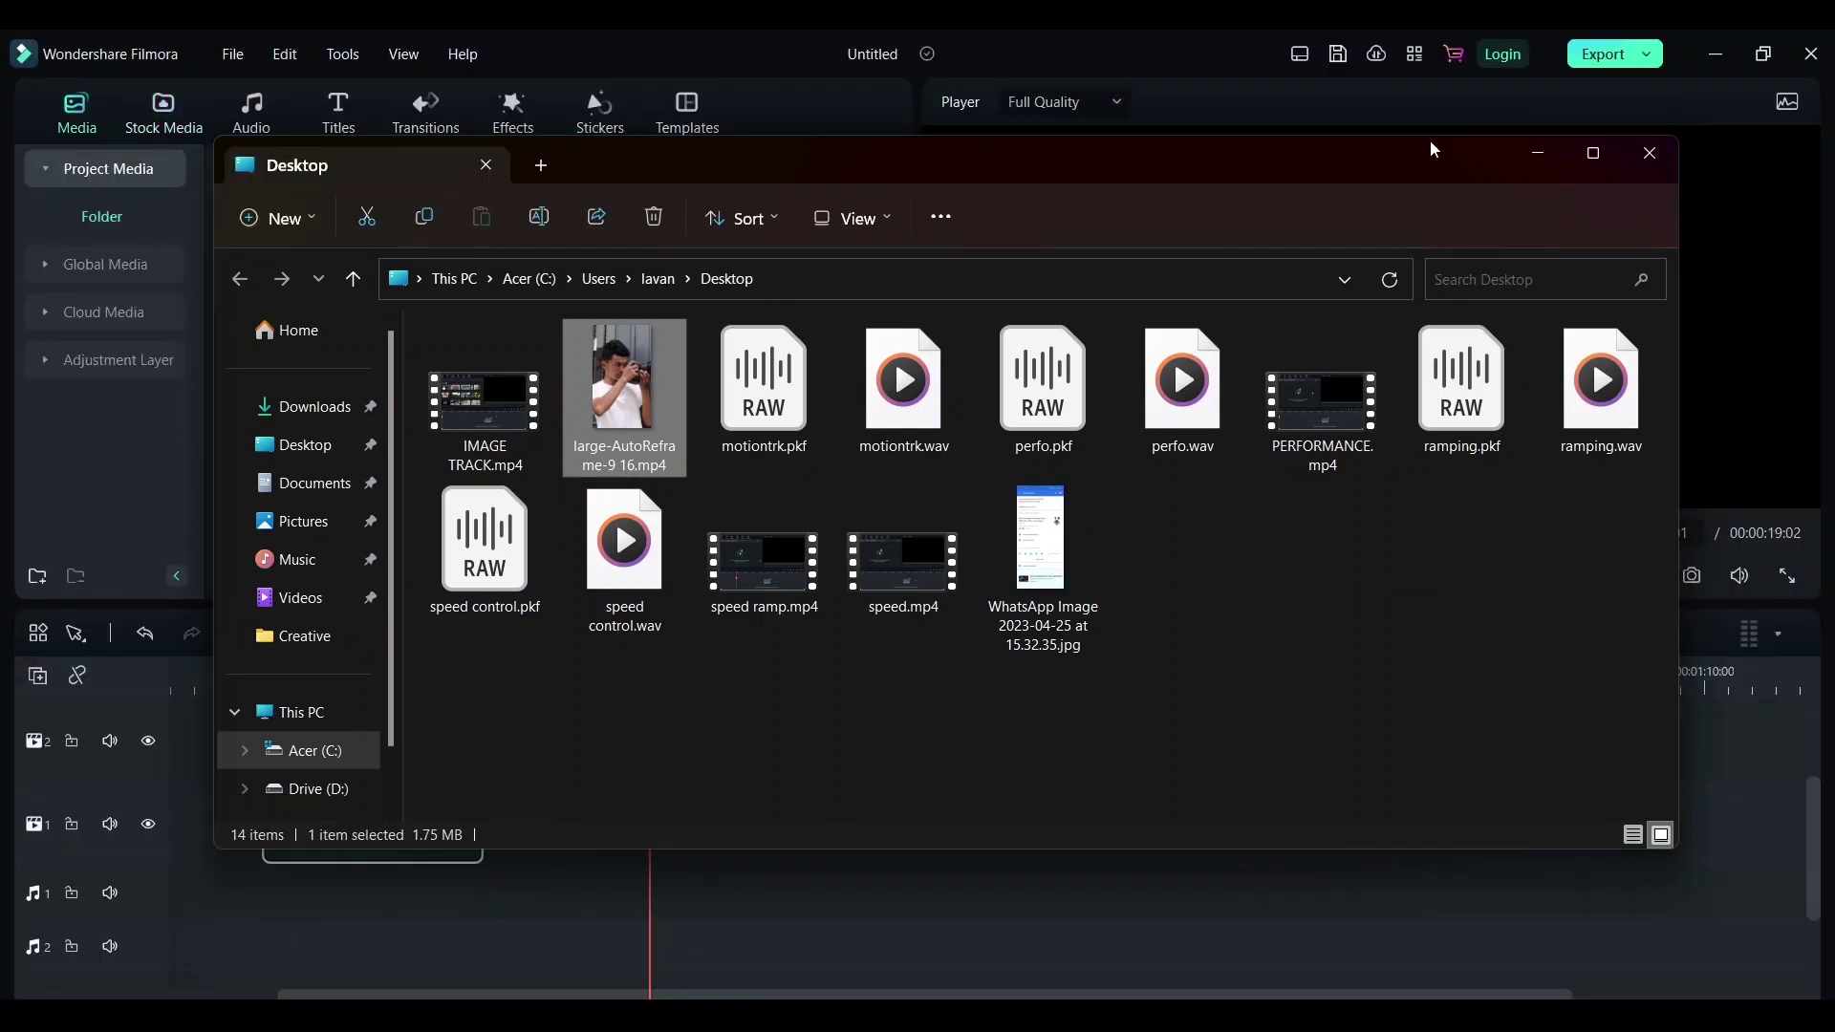
{"action": "left_click", "coordinate": [1540, 158]}
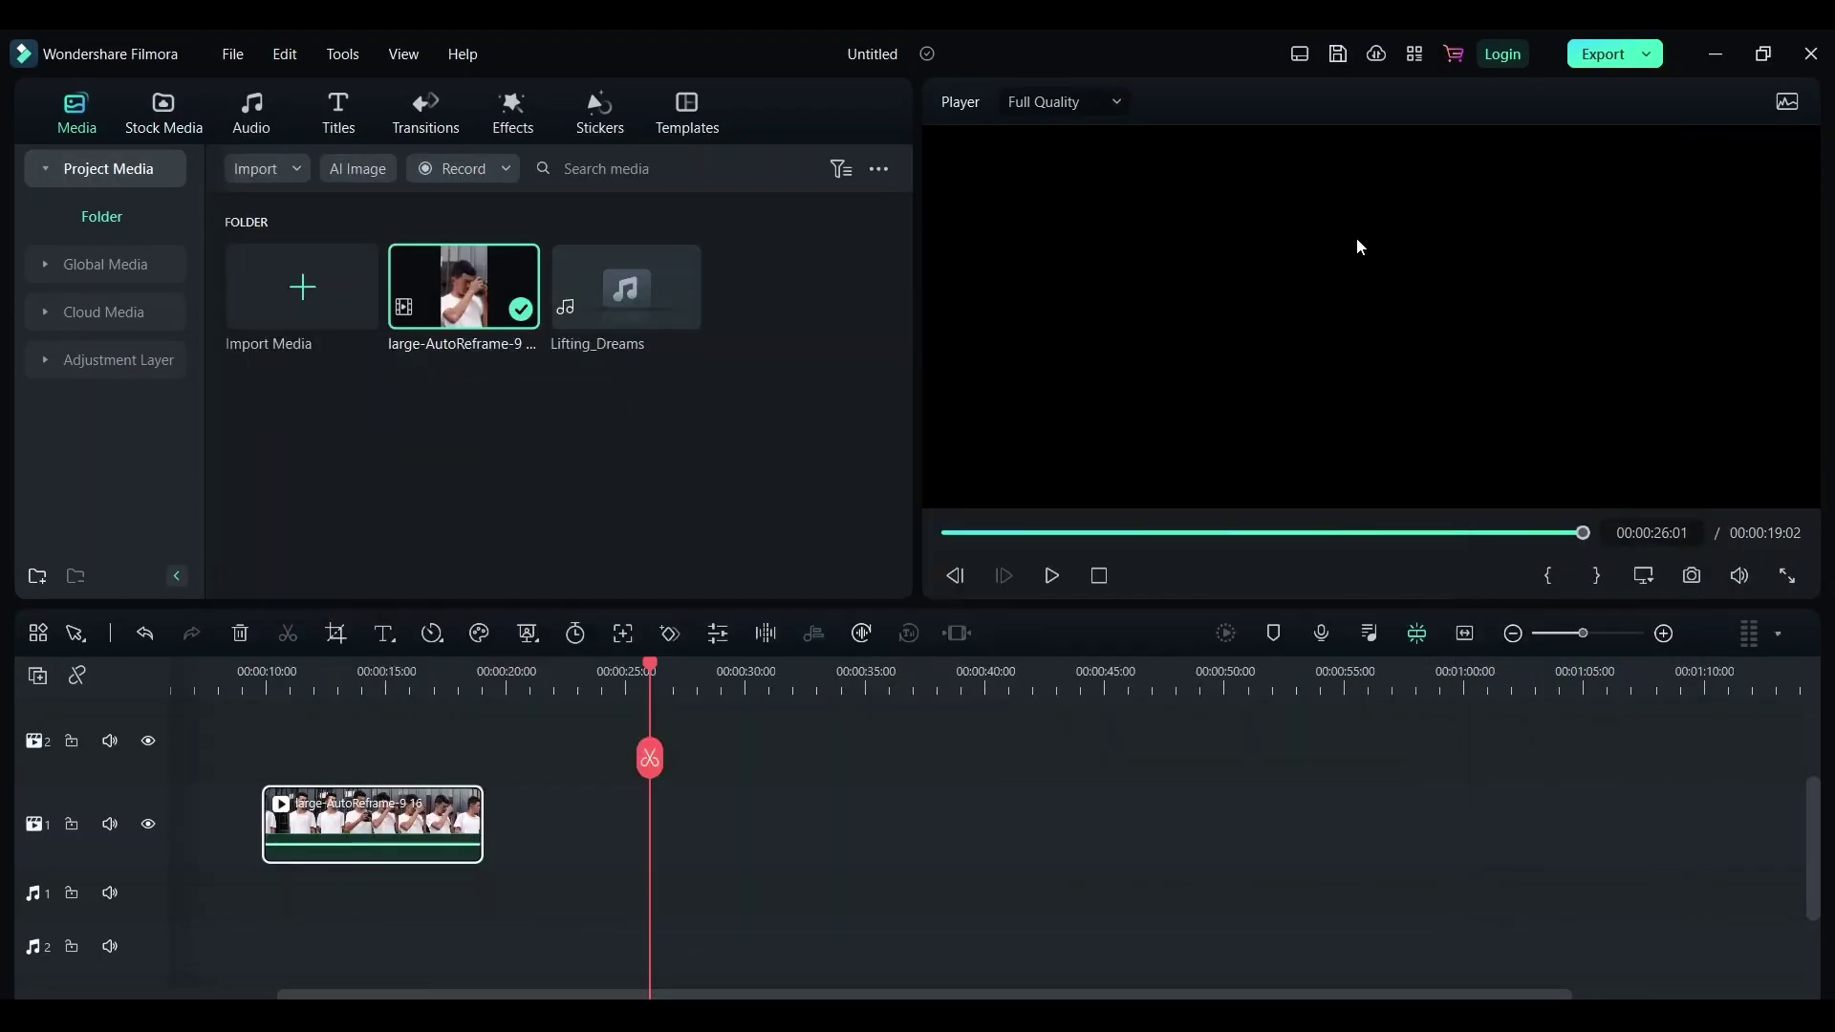
{"action": "left_click_drag", "start_coordinate": [381, 820], "coordinate": [271, 828]}
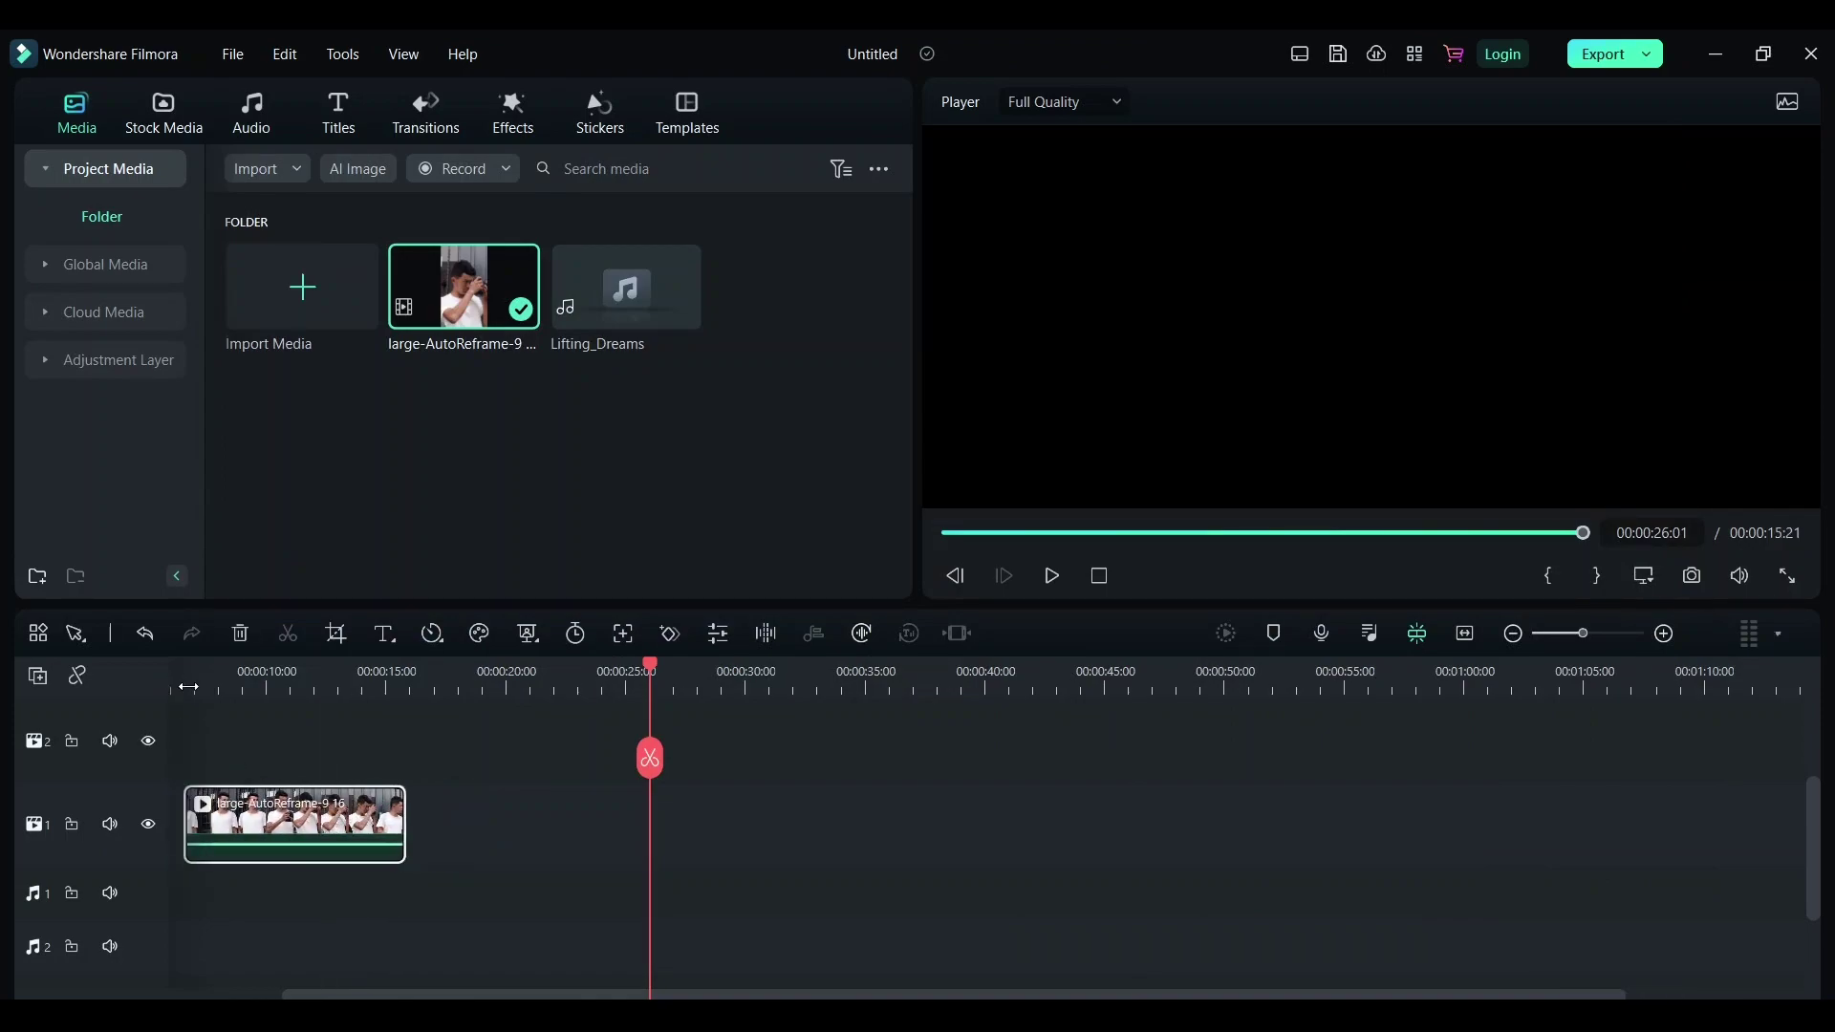
- Play back the reframed clip on the timeline and scrub its opening to 00:00:01:21
{"action": "left_click", "coordinate": [1099, 575]}
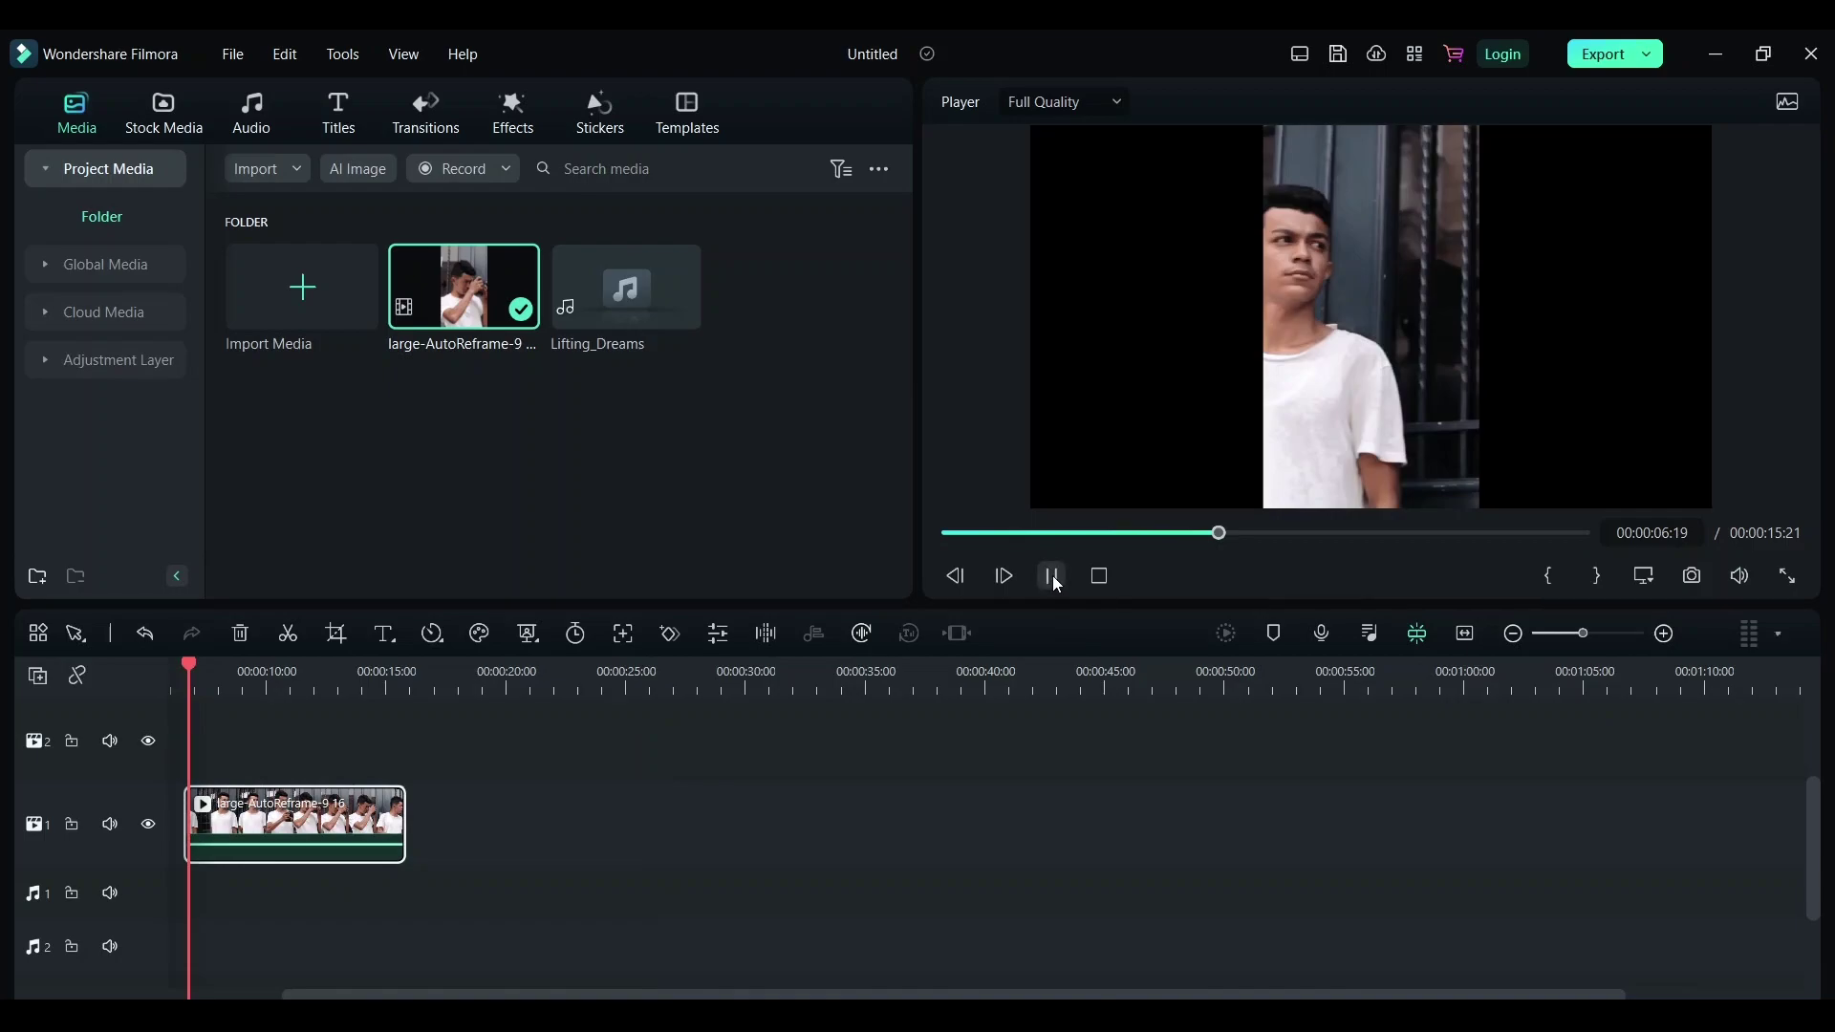
{"action": "left_click", "coordinate": [1053, 575]}
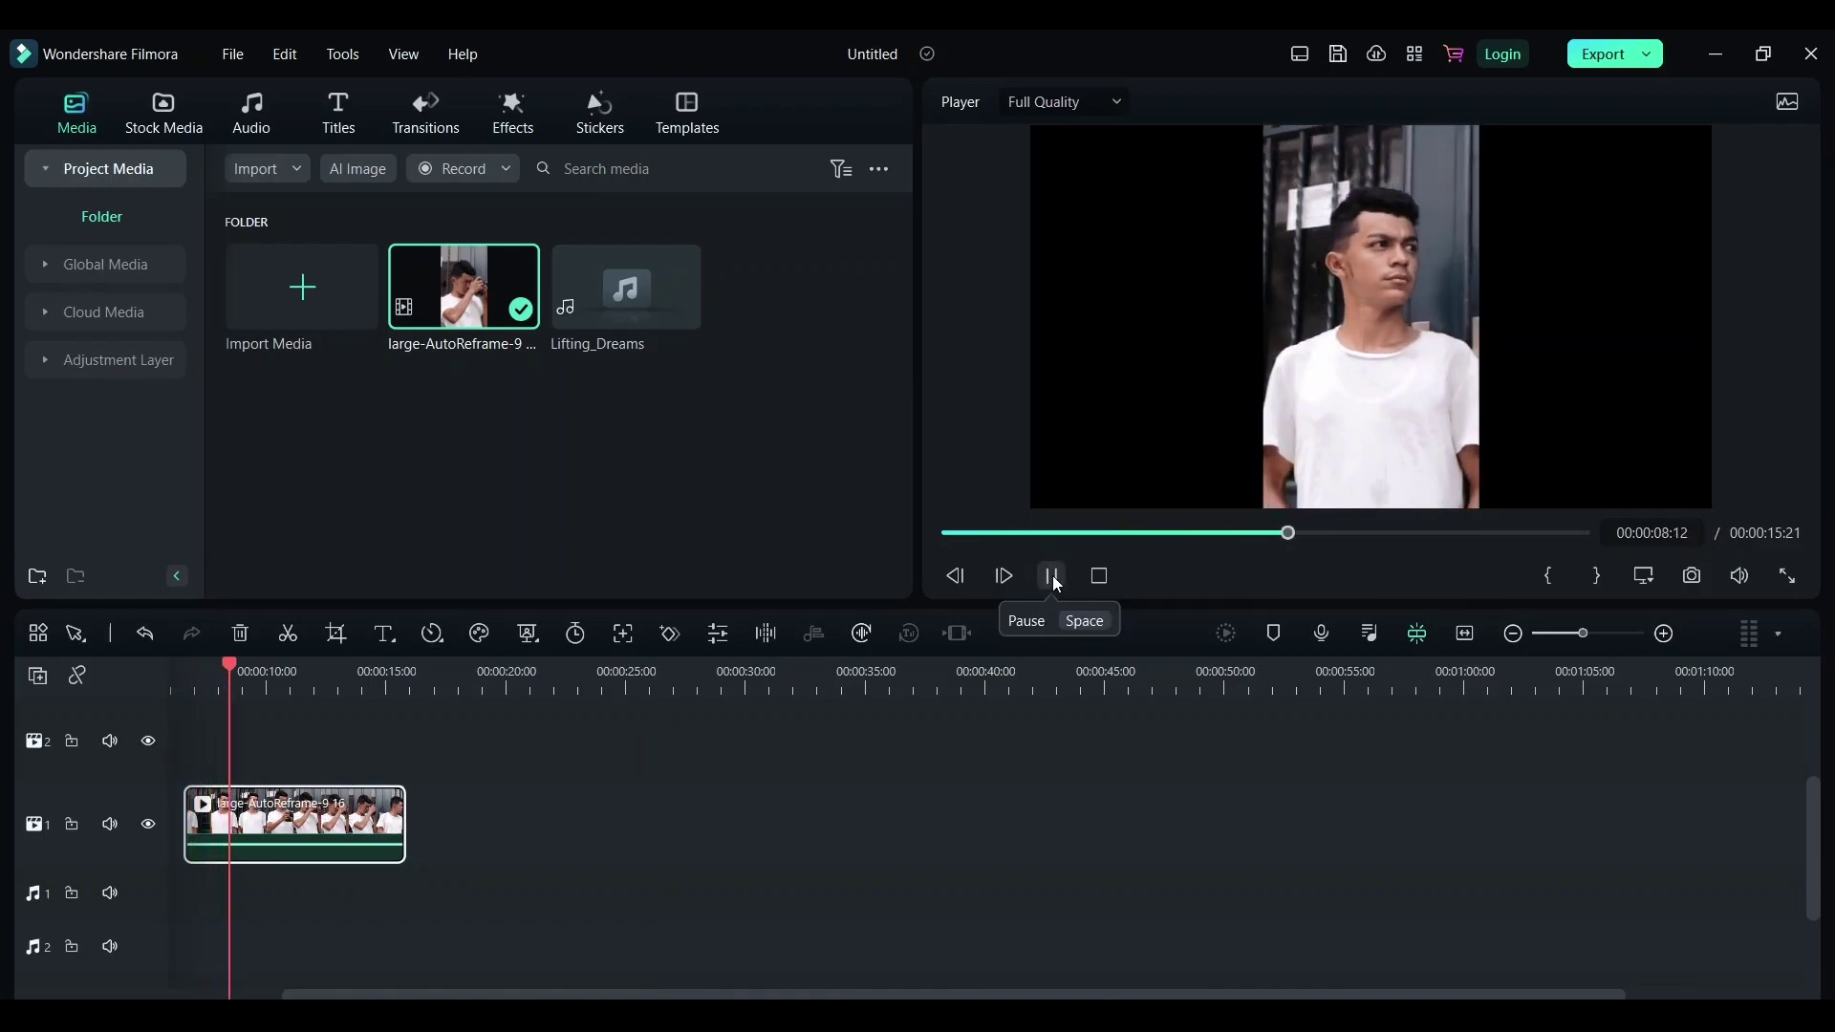
{"action": "left_click", "coordinate": [174, 684]}
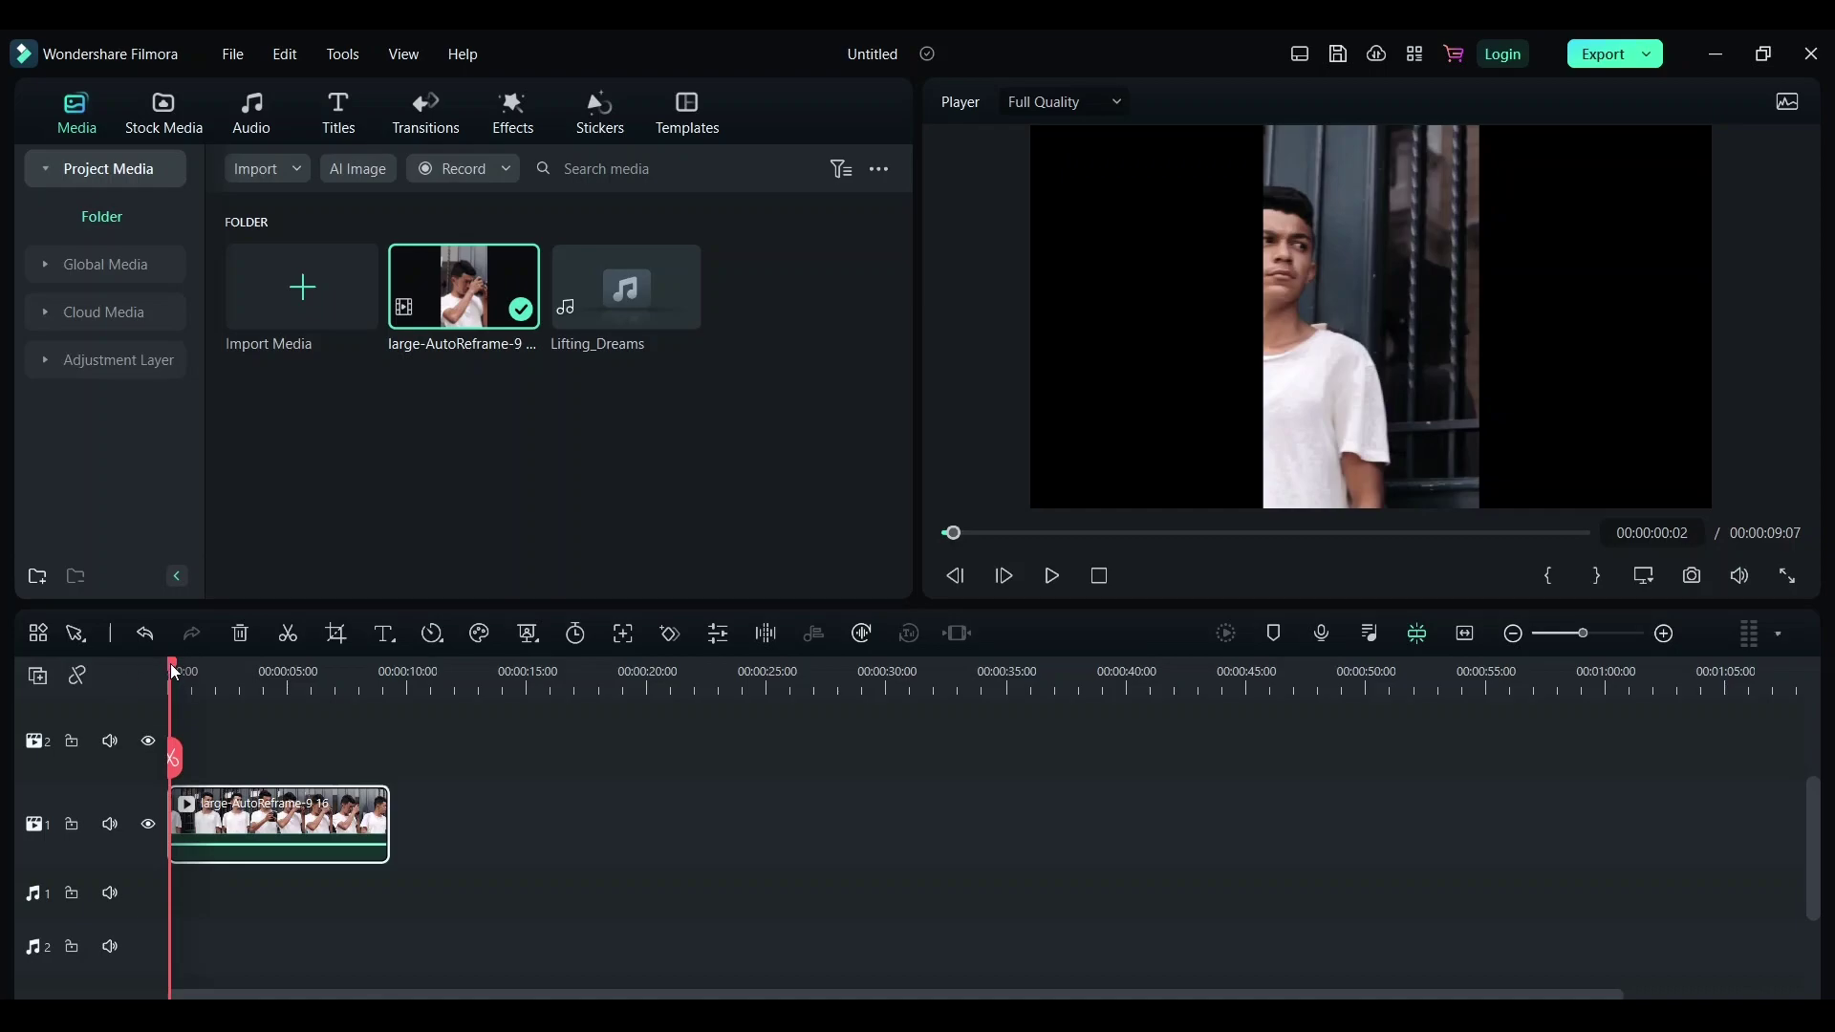
{"action": "left_click_drag", "start_coordinate": [170, 663], "coordinate": [211, 663]}
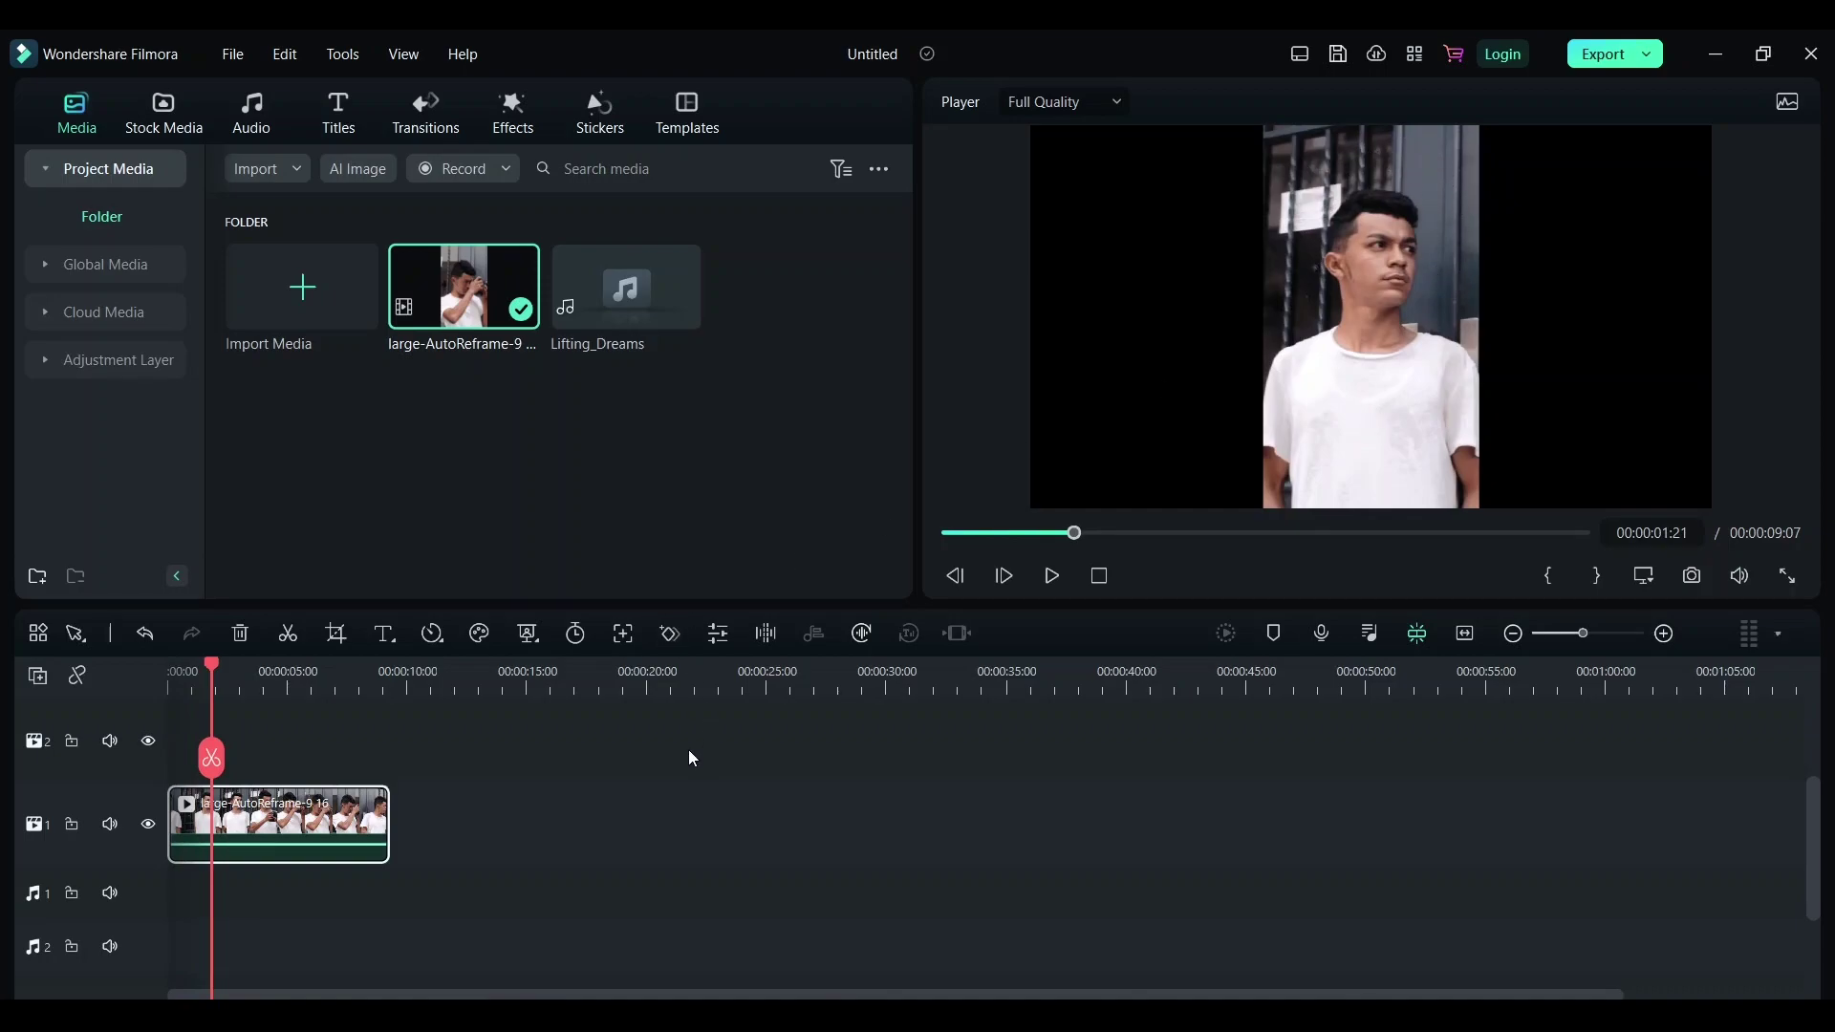
- Enable AI Portrait on the reframed clip to remove the background behind the man
{"action": "double_click", "coordinate": [294, 832]}
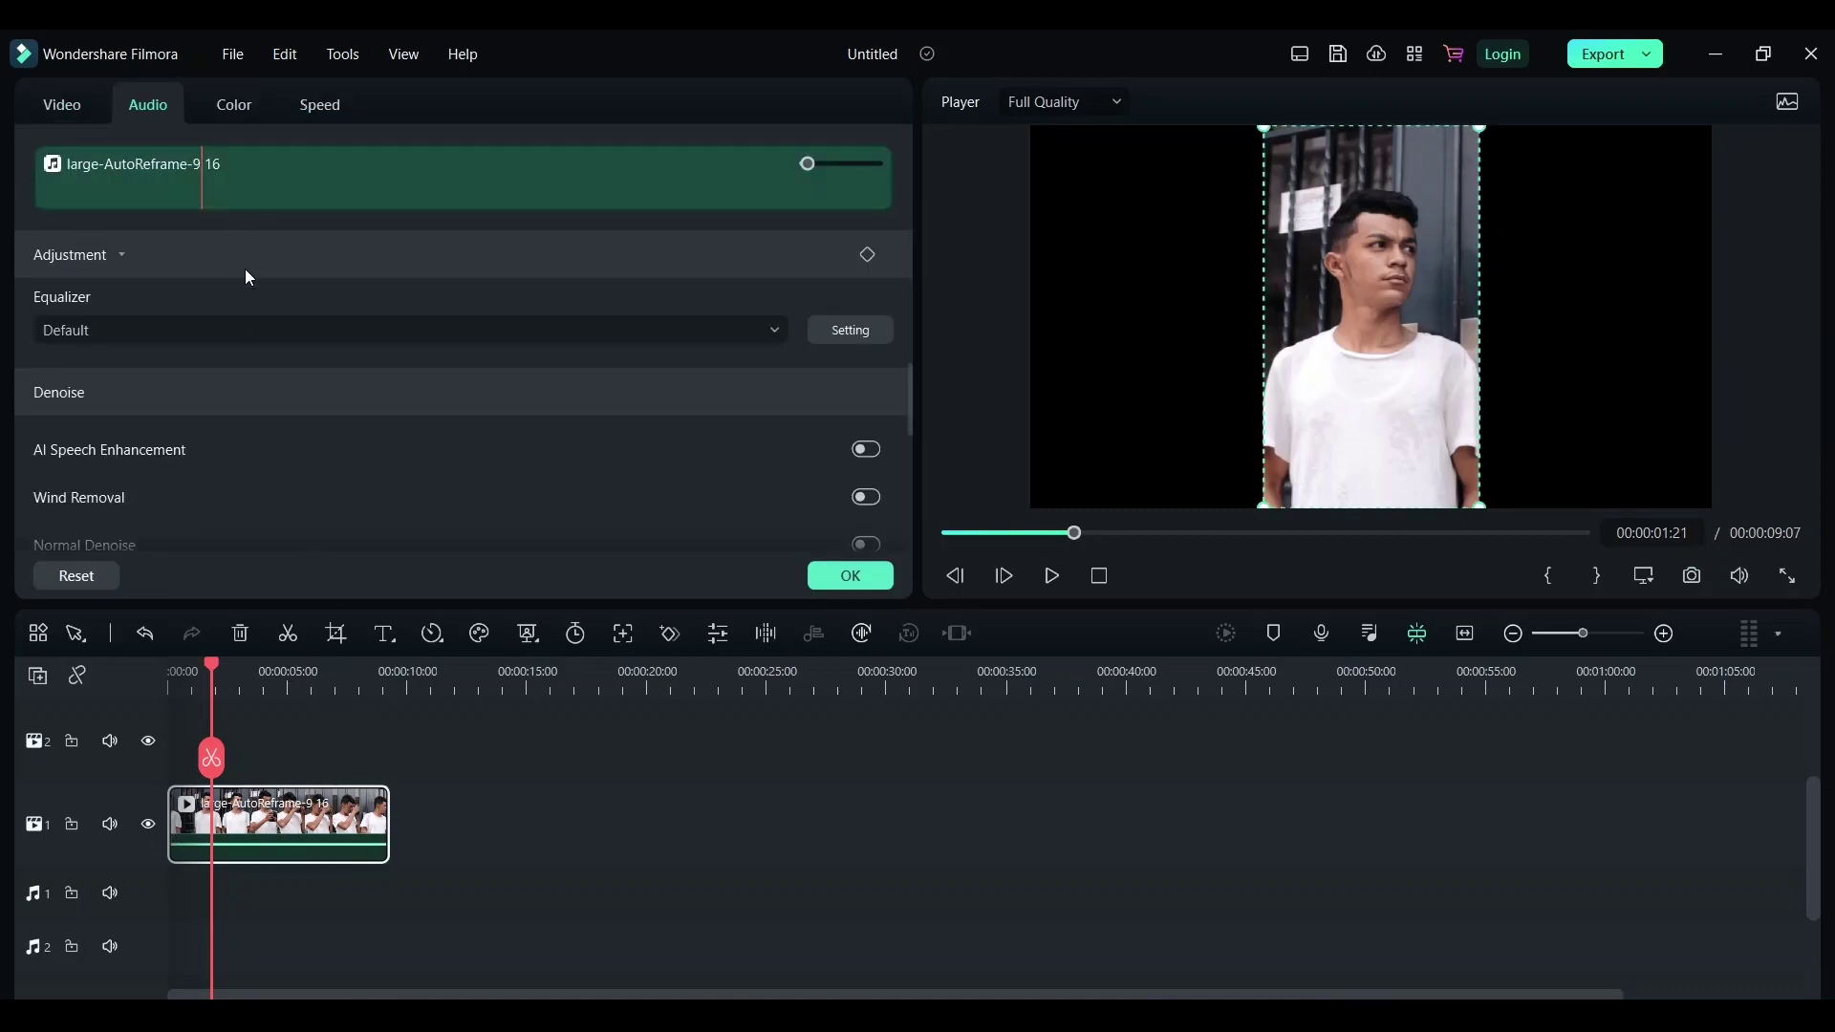
{"action": "left_click", "coordinate": [74, 114]}
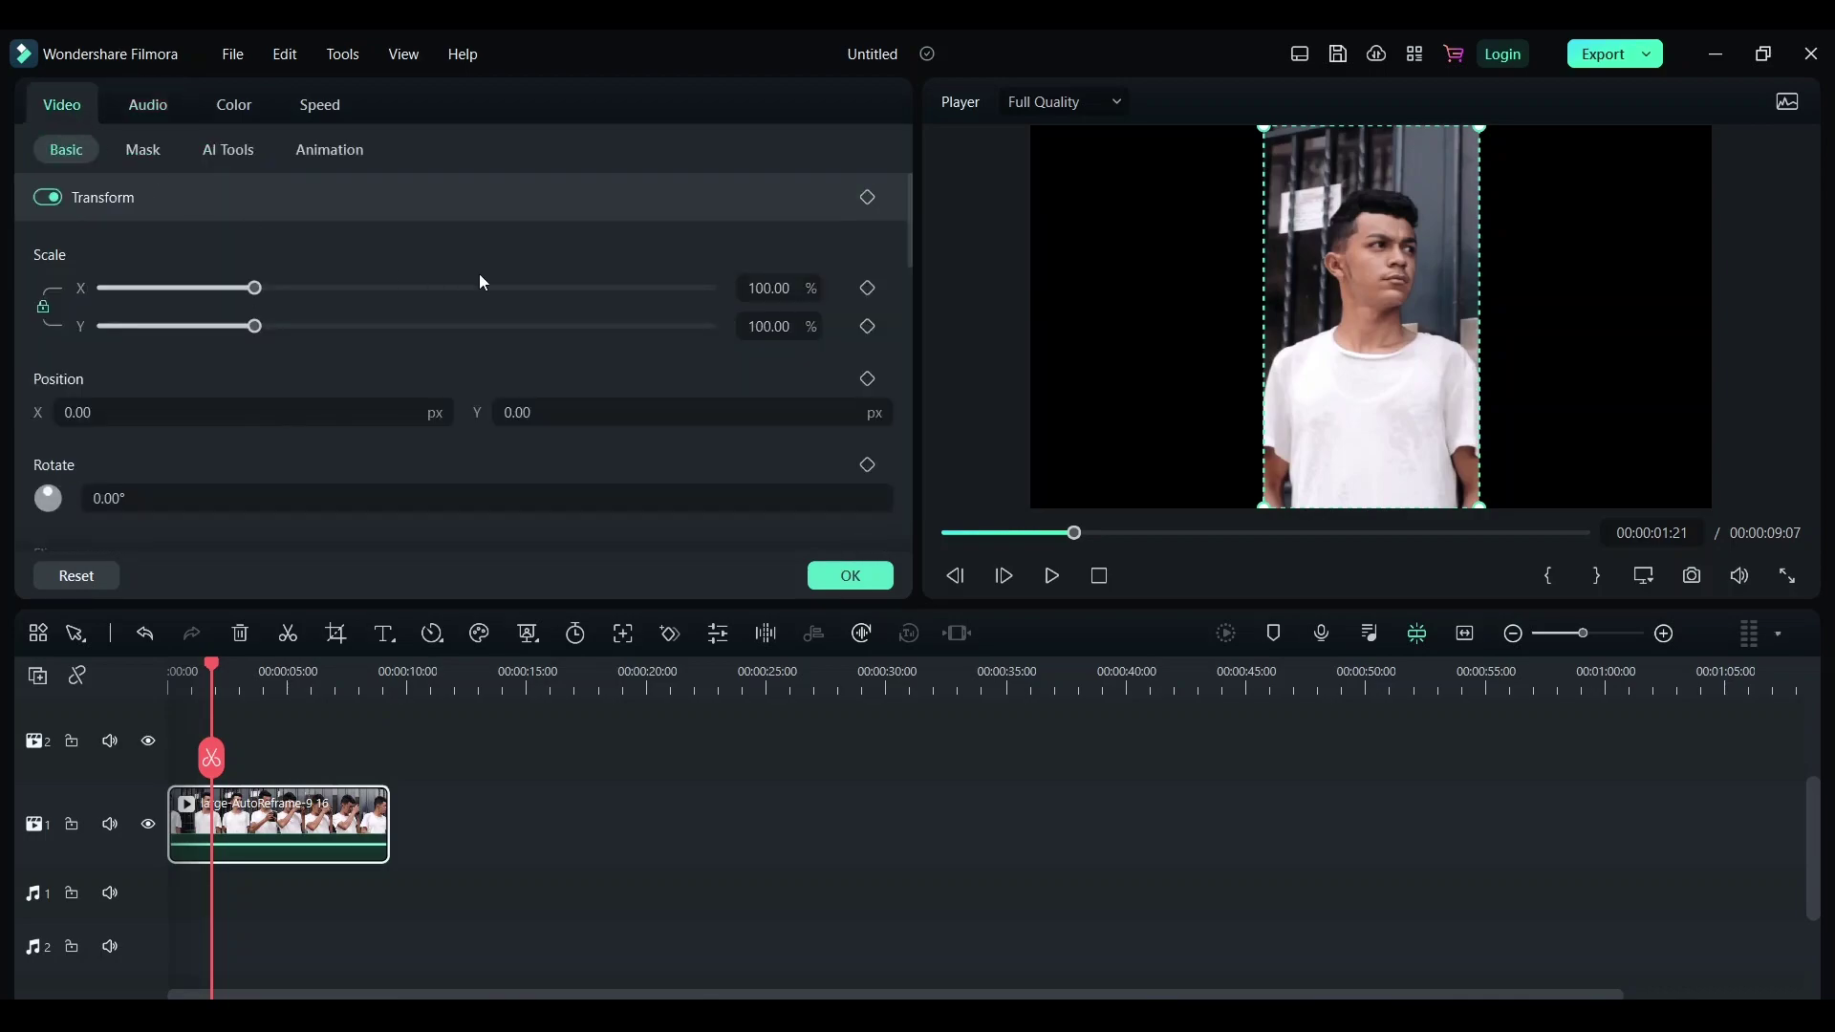
{"action": "left_click", "coordinate": [229, 153]}
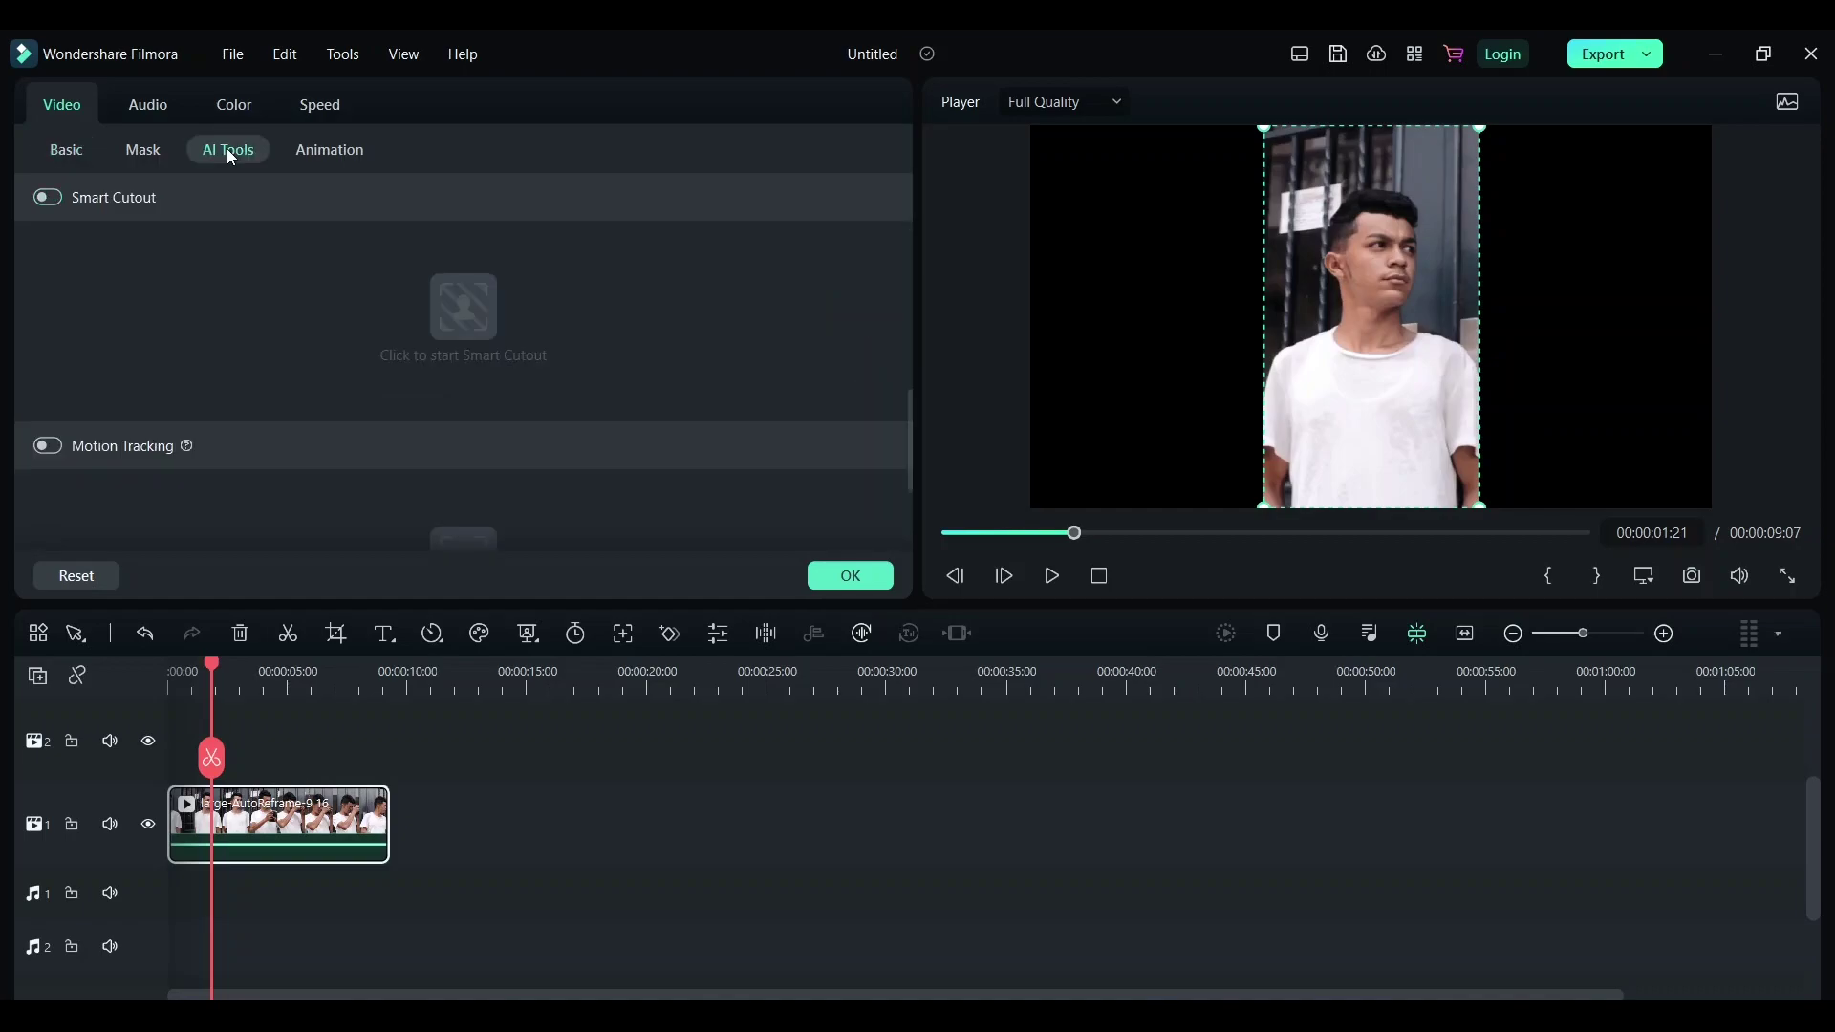
{"action": "scroll", "coordinate": [123, 273], "scroll_direction": "up", "scroll_amount": 4}
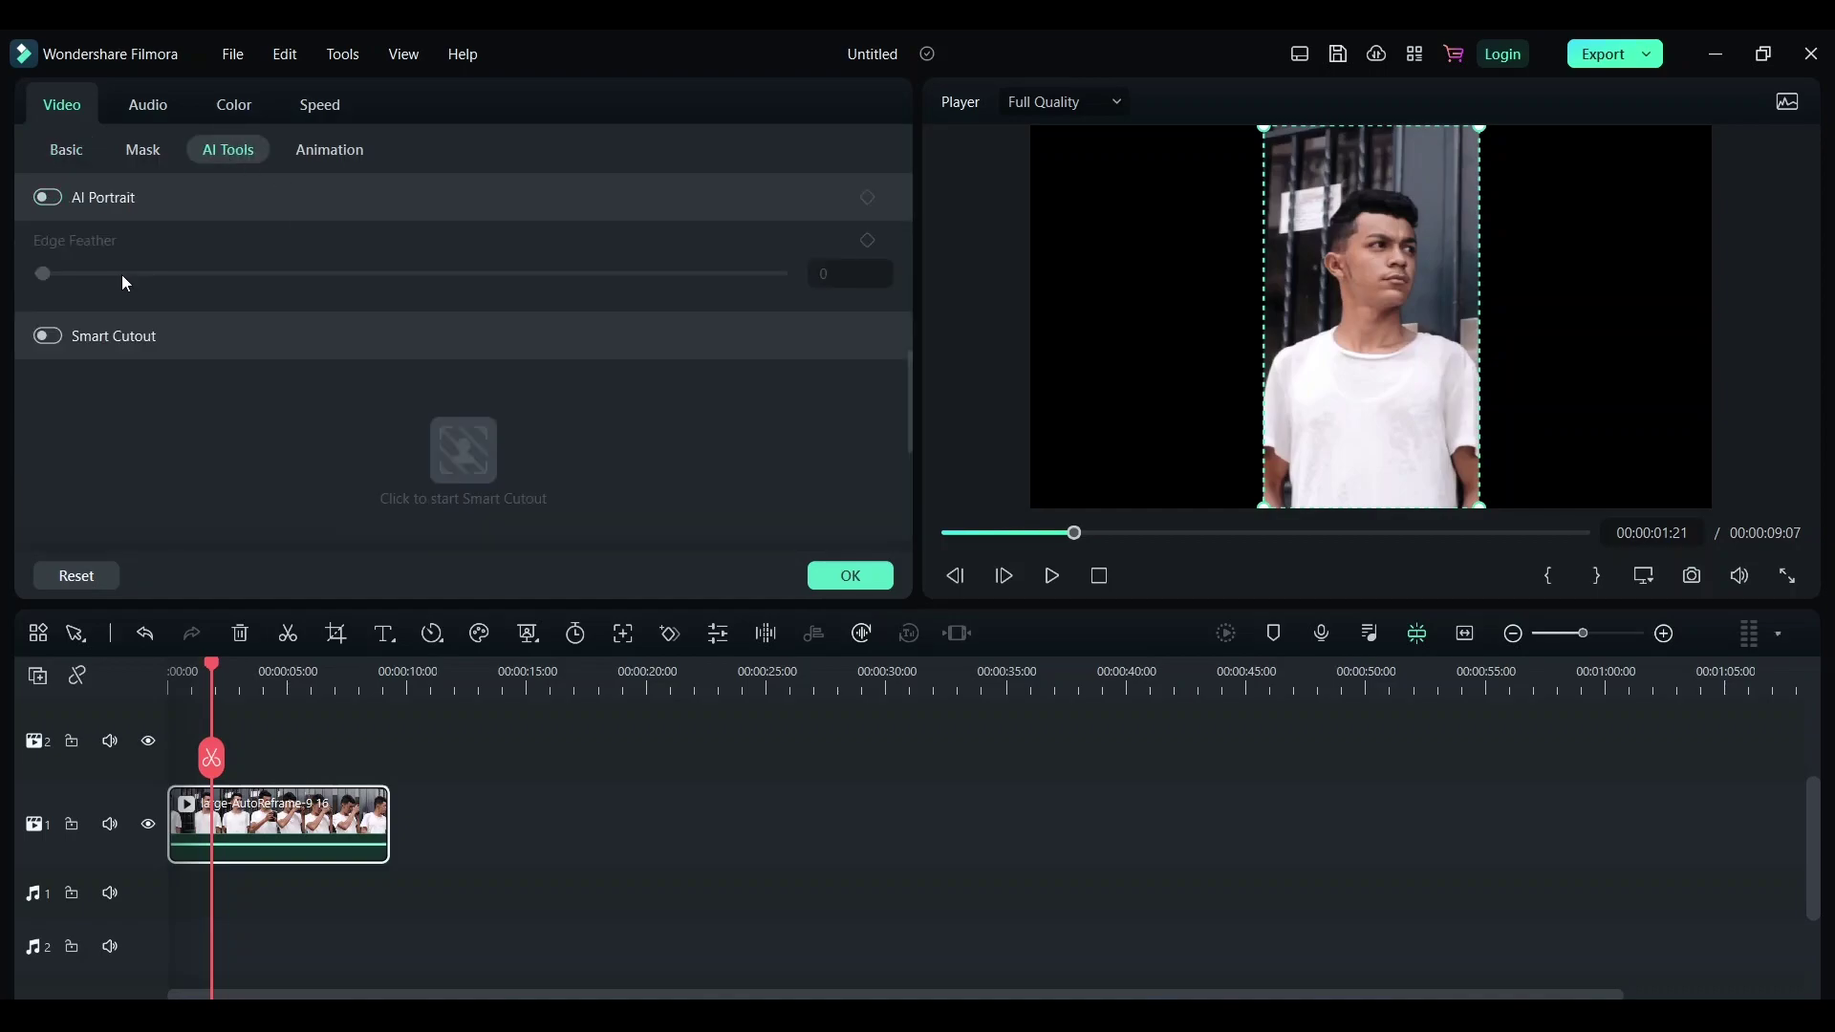
{"action": "scroll", "coordinate": [127, 270], "scroll_direction": "down", "scroll_amount": 2}
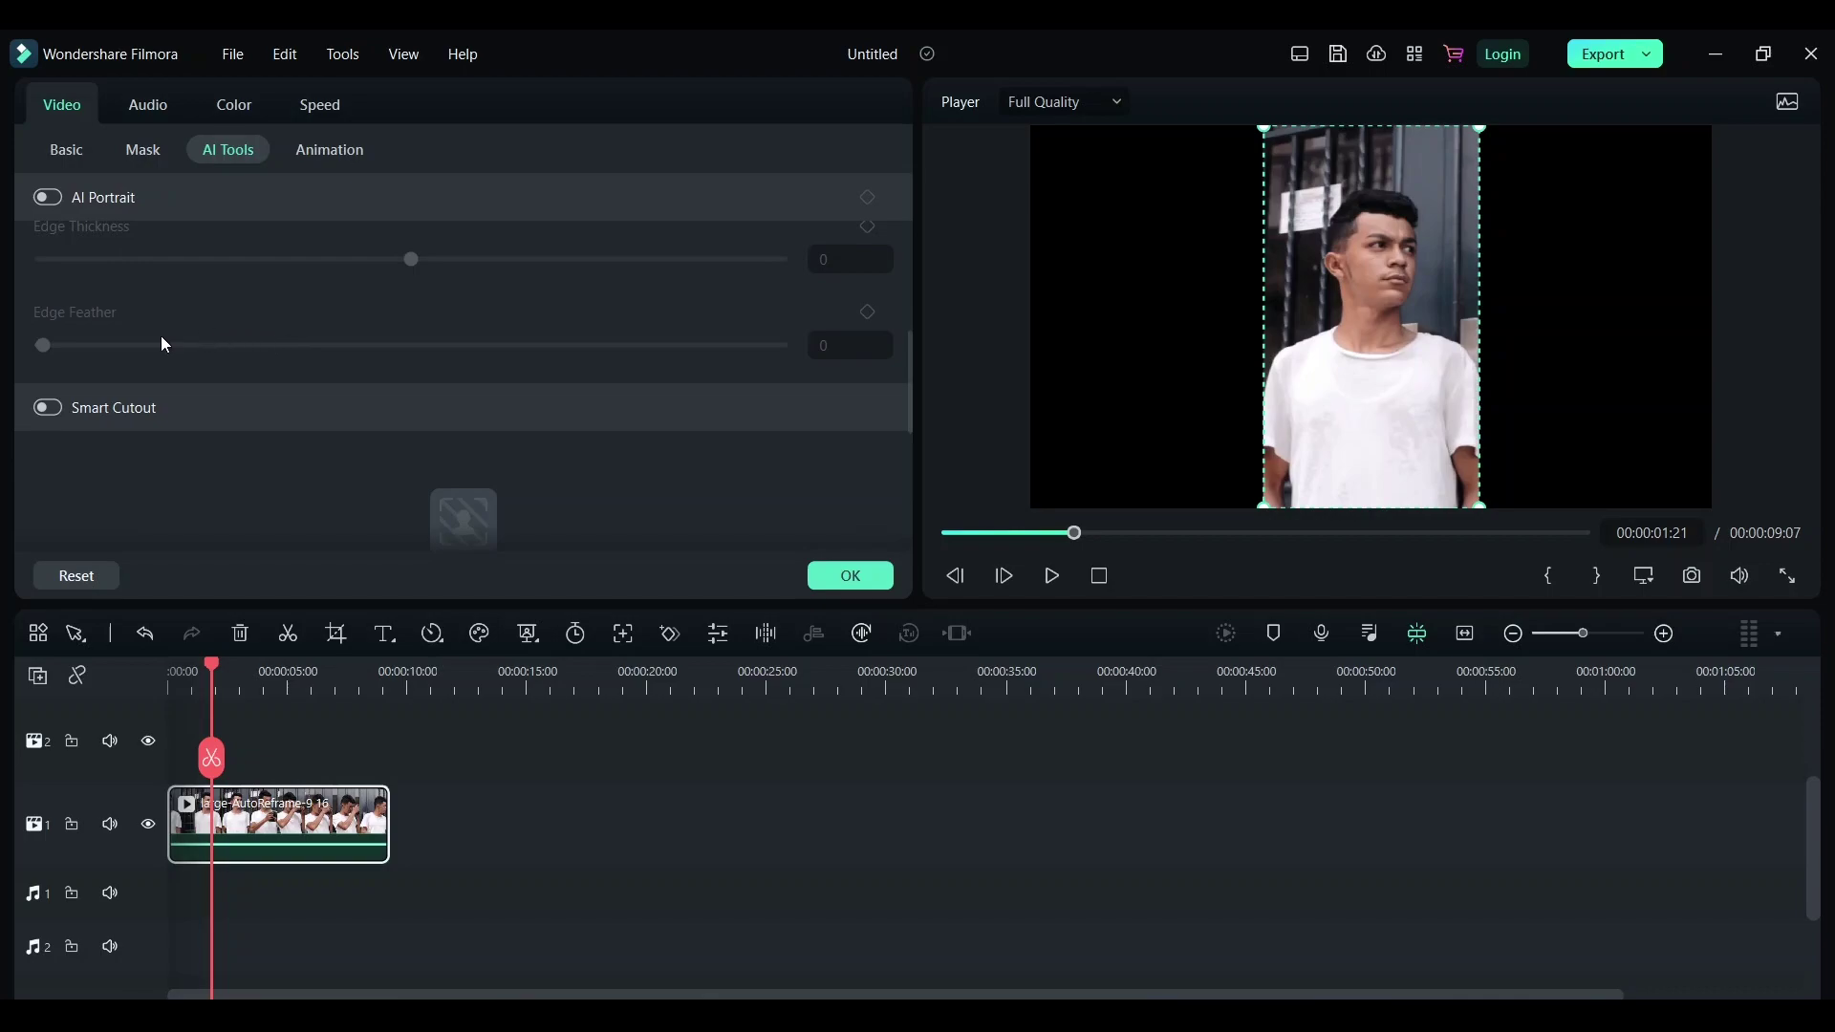
{"action": "scroll", "coordinate": [162, 340], "scroll_direction": "up", "scroll_amount": 1}
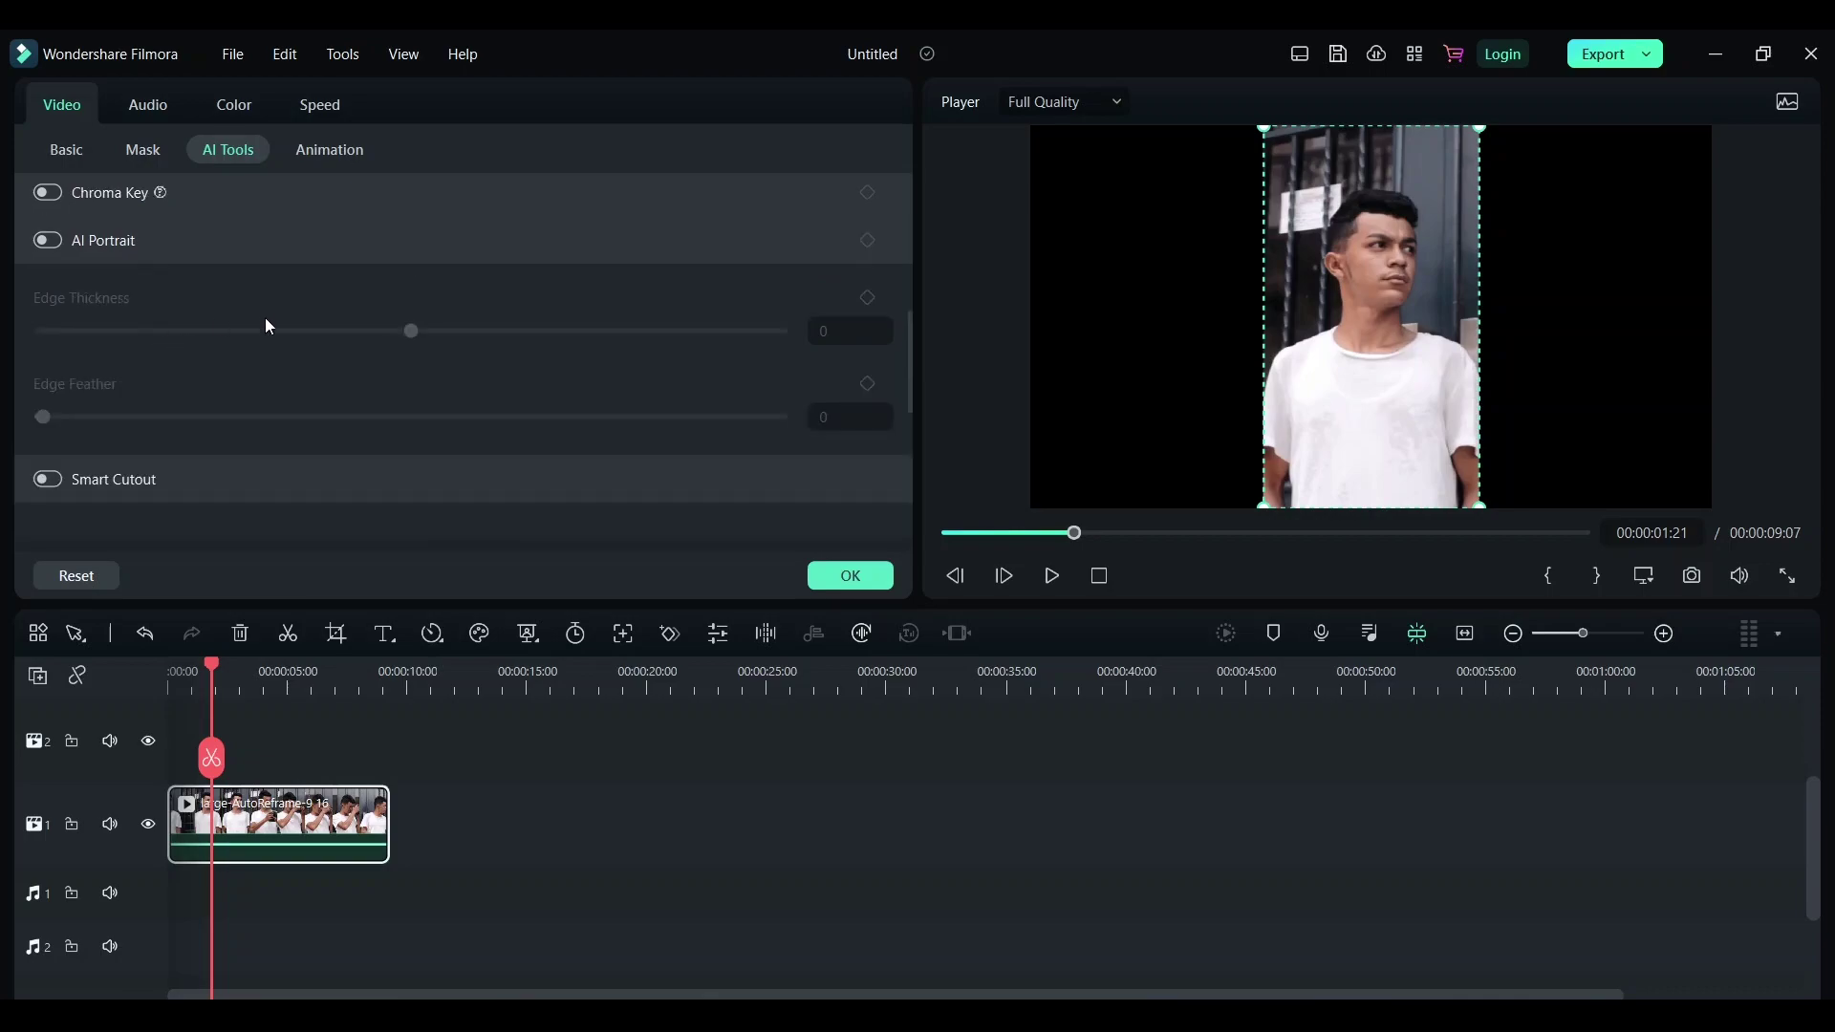
{"action": "left_click", "coordinate": [50, 242]}
{"action": "left_click", "coordinate": [47, 240]}
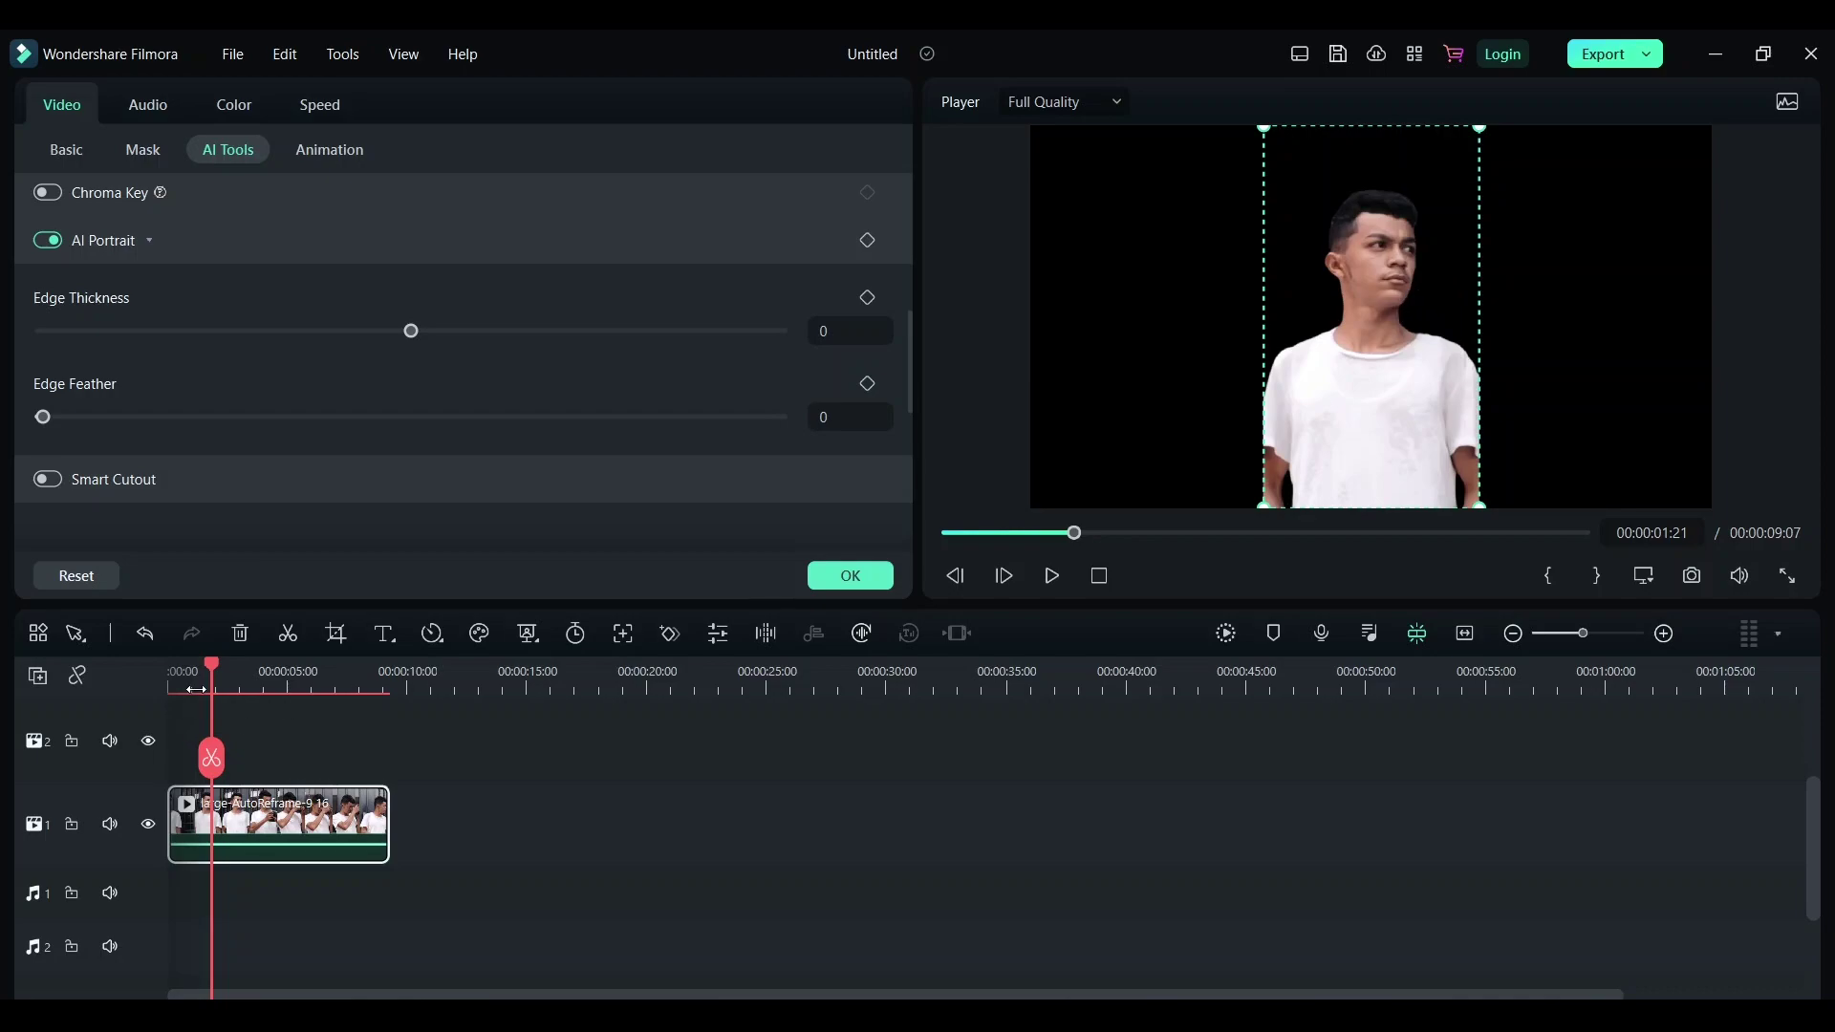
- Set the AI Portrait edge feather to 3, play back the cutout from the start and accept the clip settings
{"action": "mouse_move", "coordinate": [212, 668]}
{"action": "left_mouse_down"}
{"action": "mouse_move", "coordinate": [173, 668]}
{"action": "mouse_move", "coordinate": [203, 667]}
{"action": "left_mouse_up"}
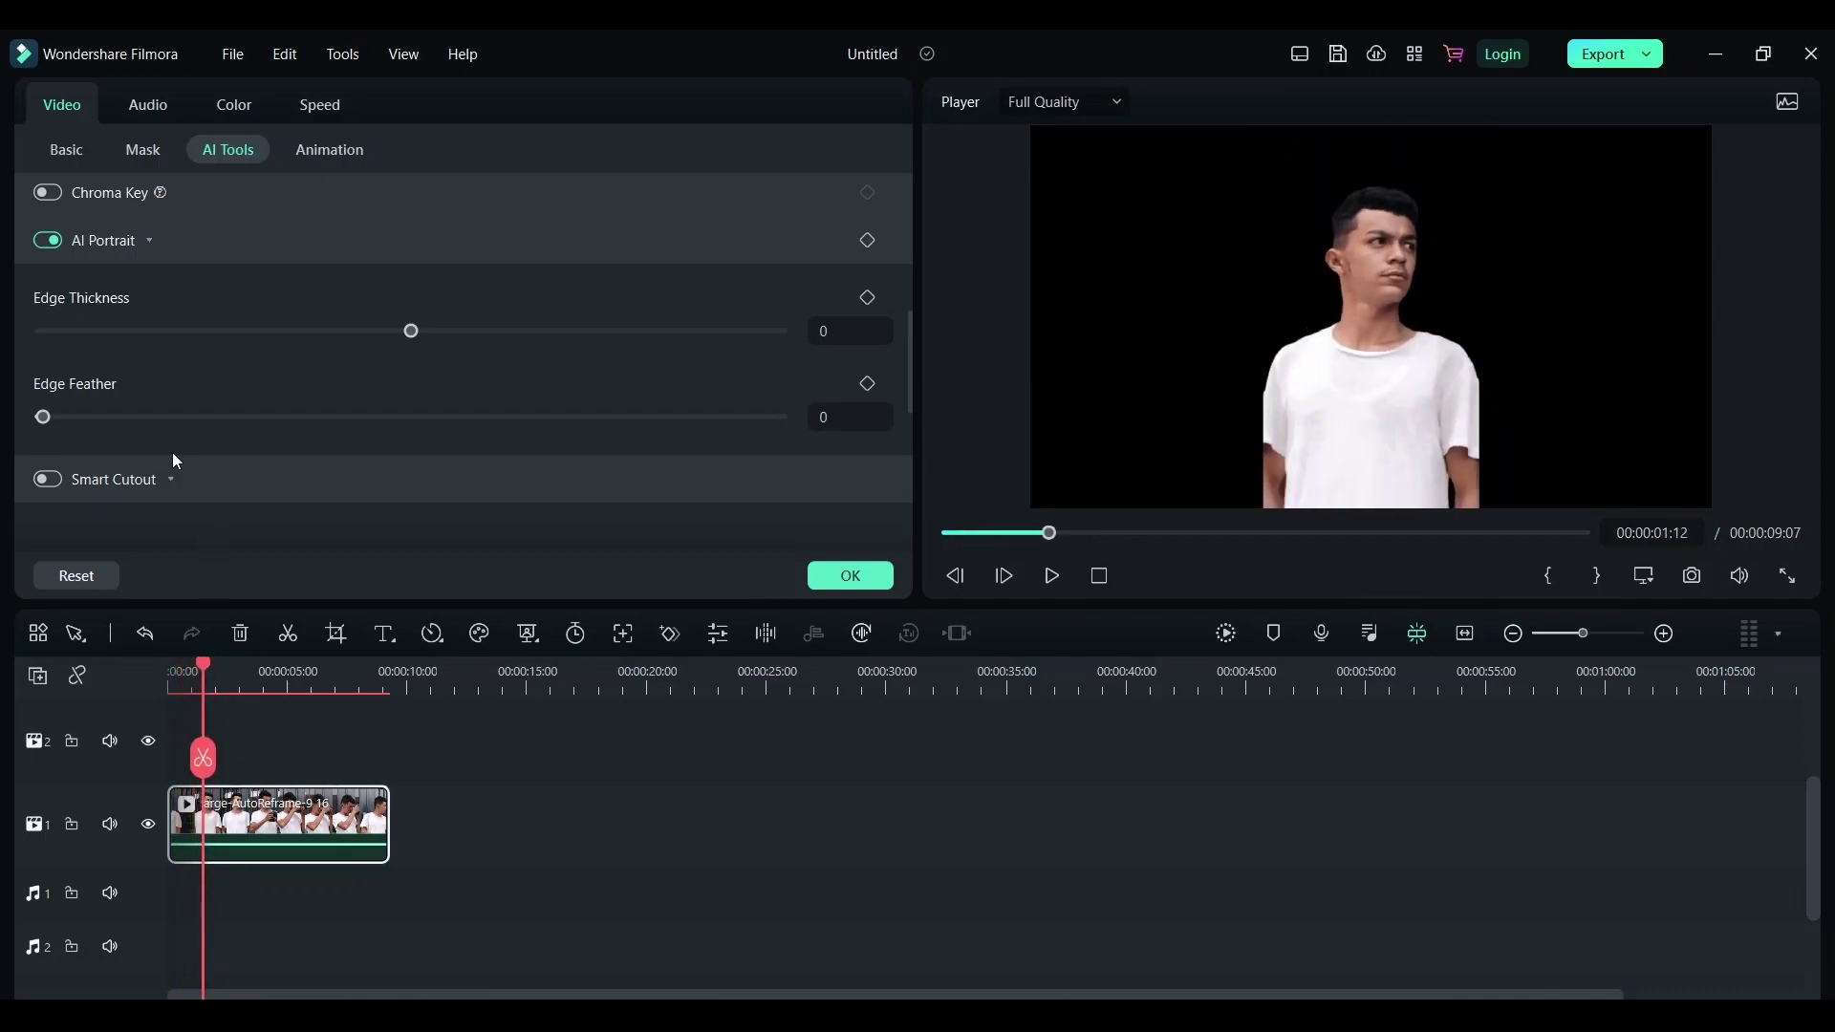
{"action": "left_click_drag", "start_coordinate": [45, 418], "coordinate": [151, 418]}
{"action": "left_click_drag", "start_coordinate": [203, 663], "coordinate": [169, 663]}
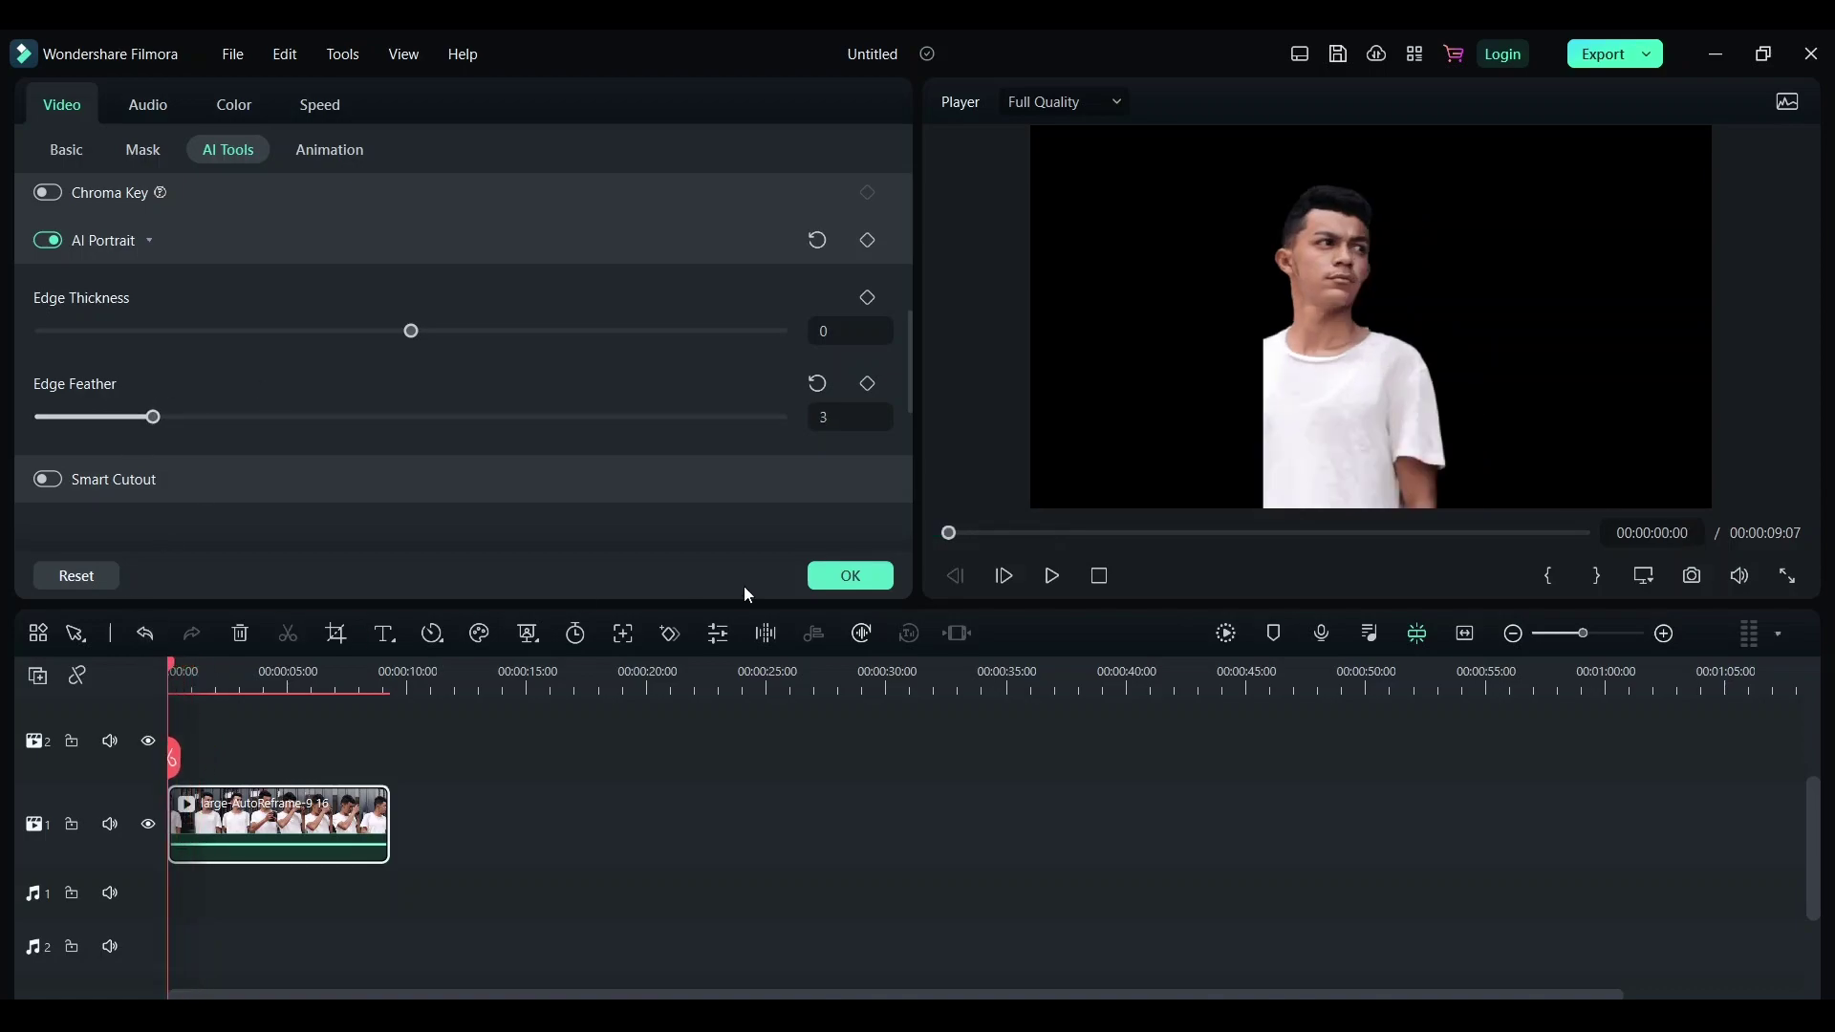
{"action": "left_click", "coordinate": [1053, 577]}
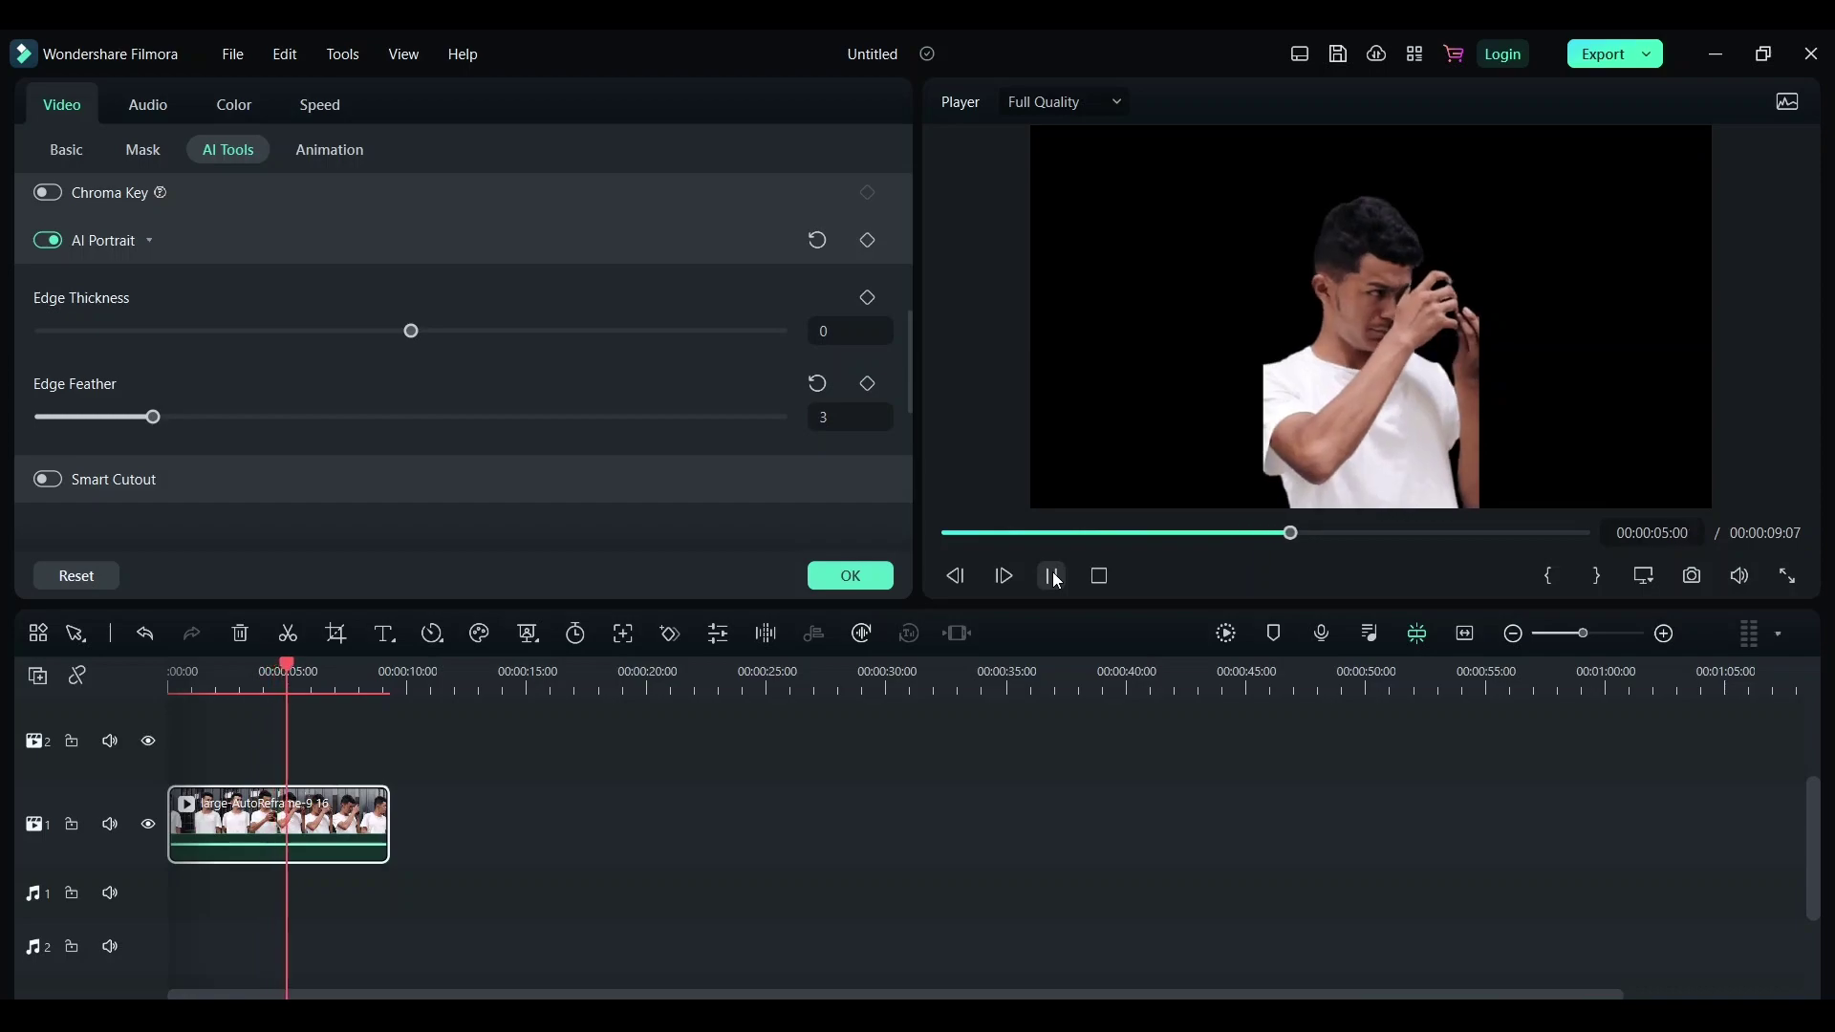
{"action": "left_click", "coordinate": [1052, 575]}
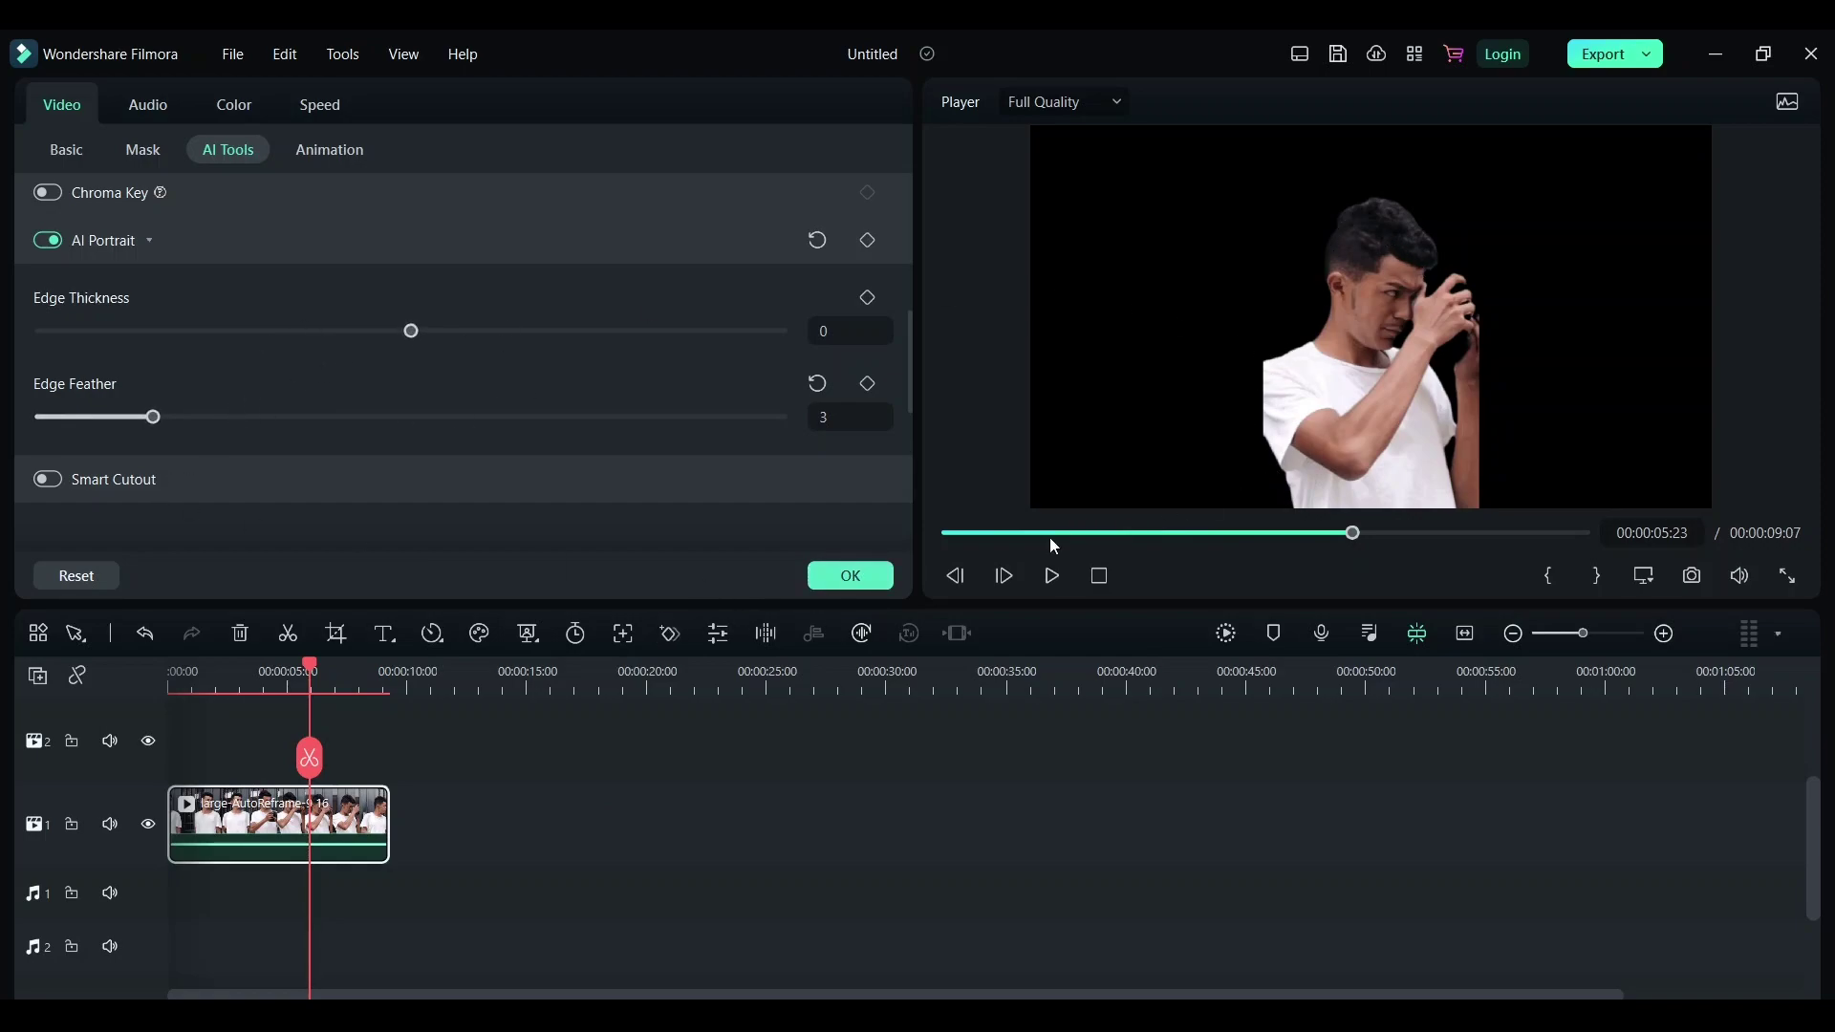
{"action": "left_click", "coordinate": [853, 575]}
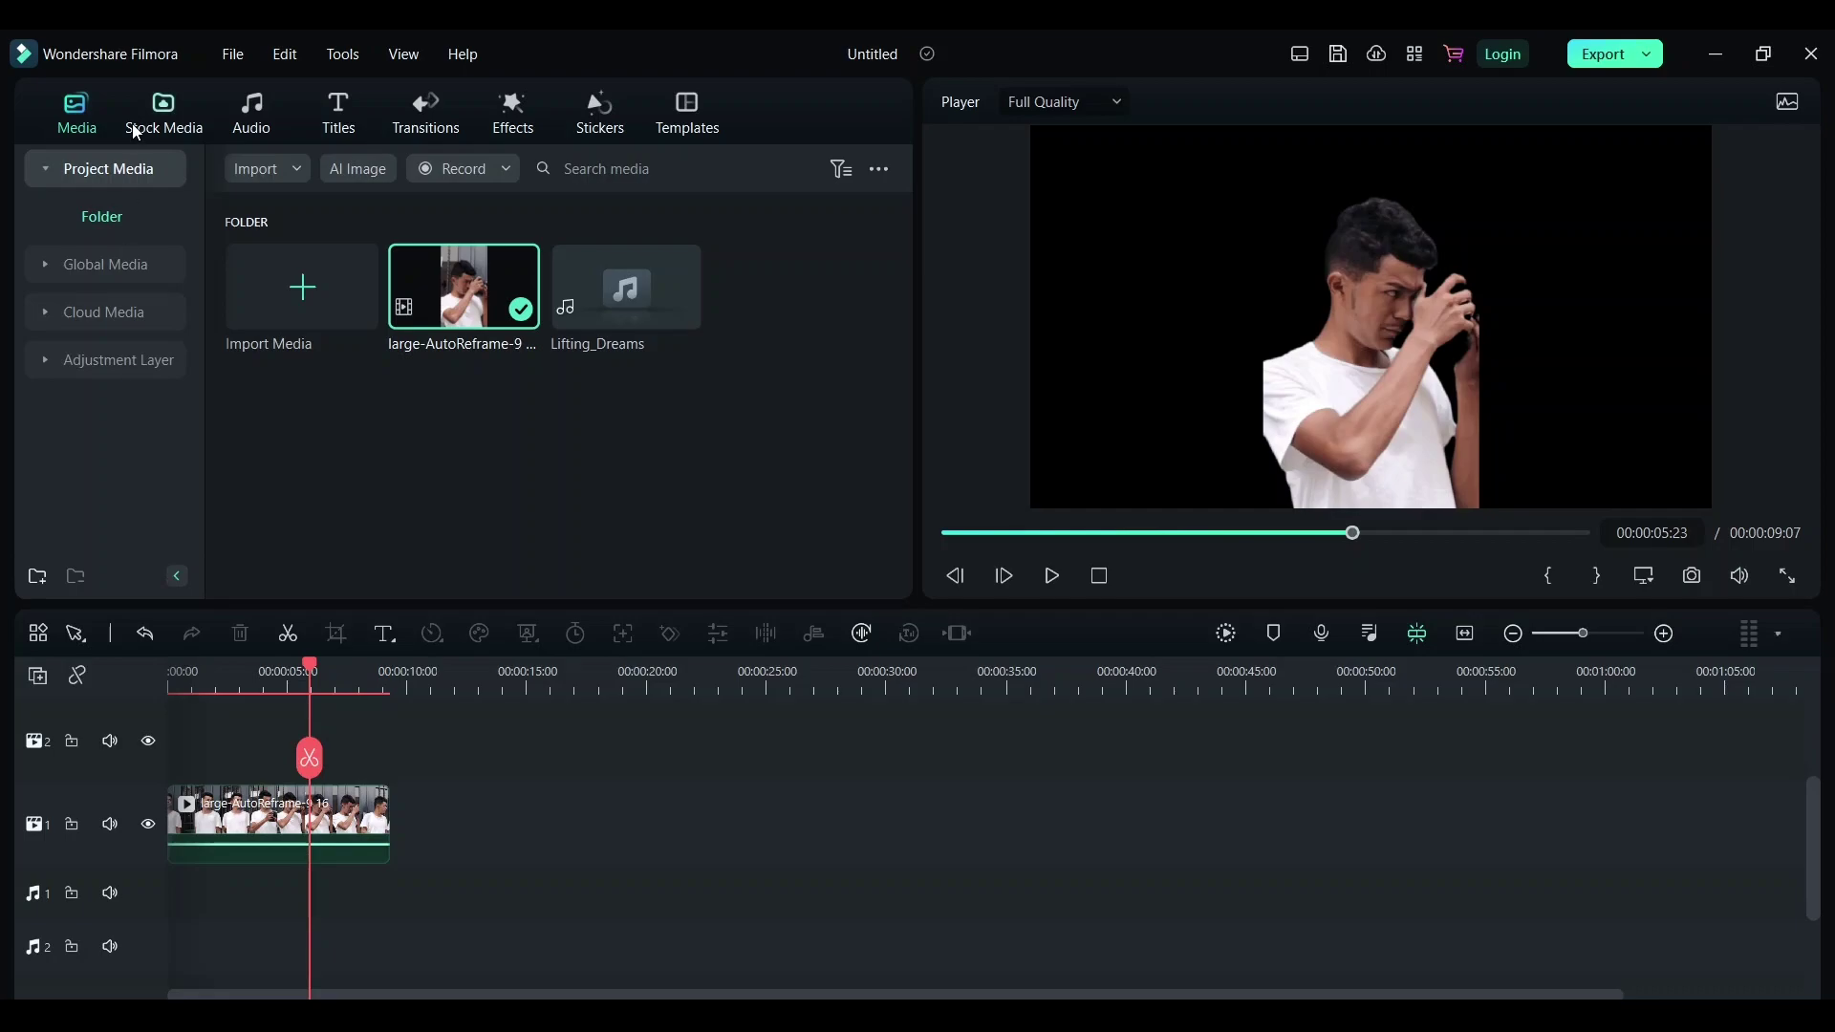
- Place the downloaded rainy-window stock clip beneath the portrait clip as its background, starting at 00:00:00:00, and preview the composite
{"action": "left_click", "coordinate": [162, 125]}
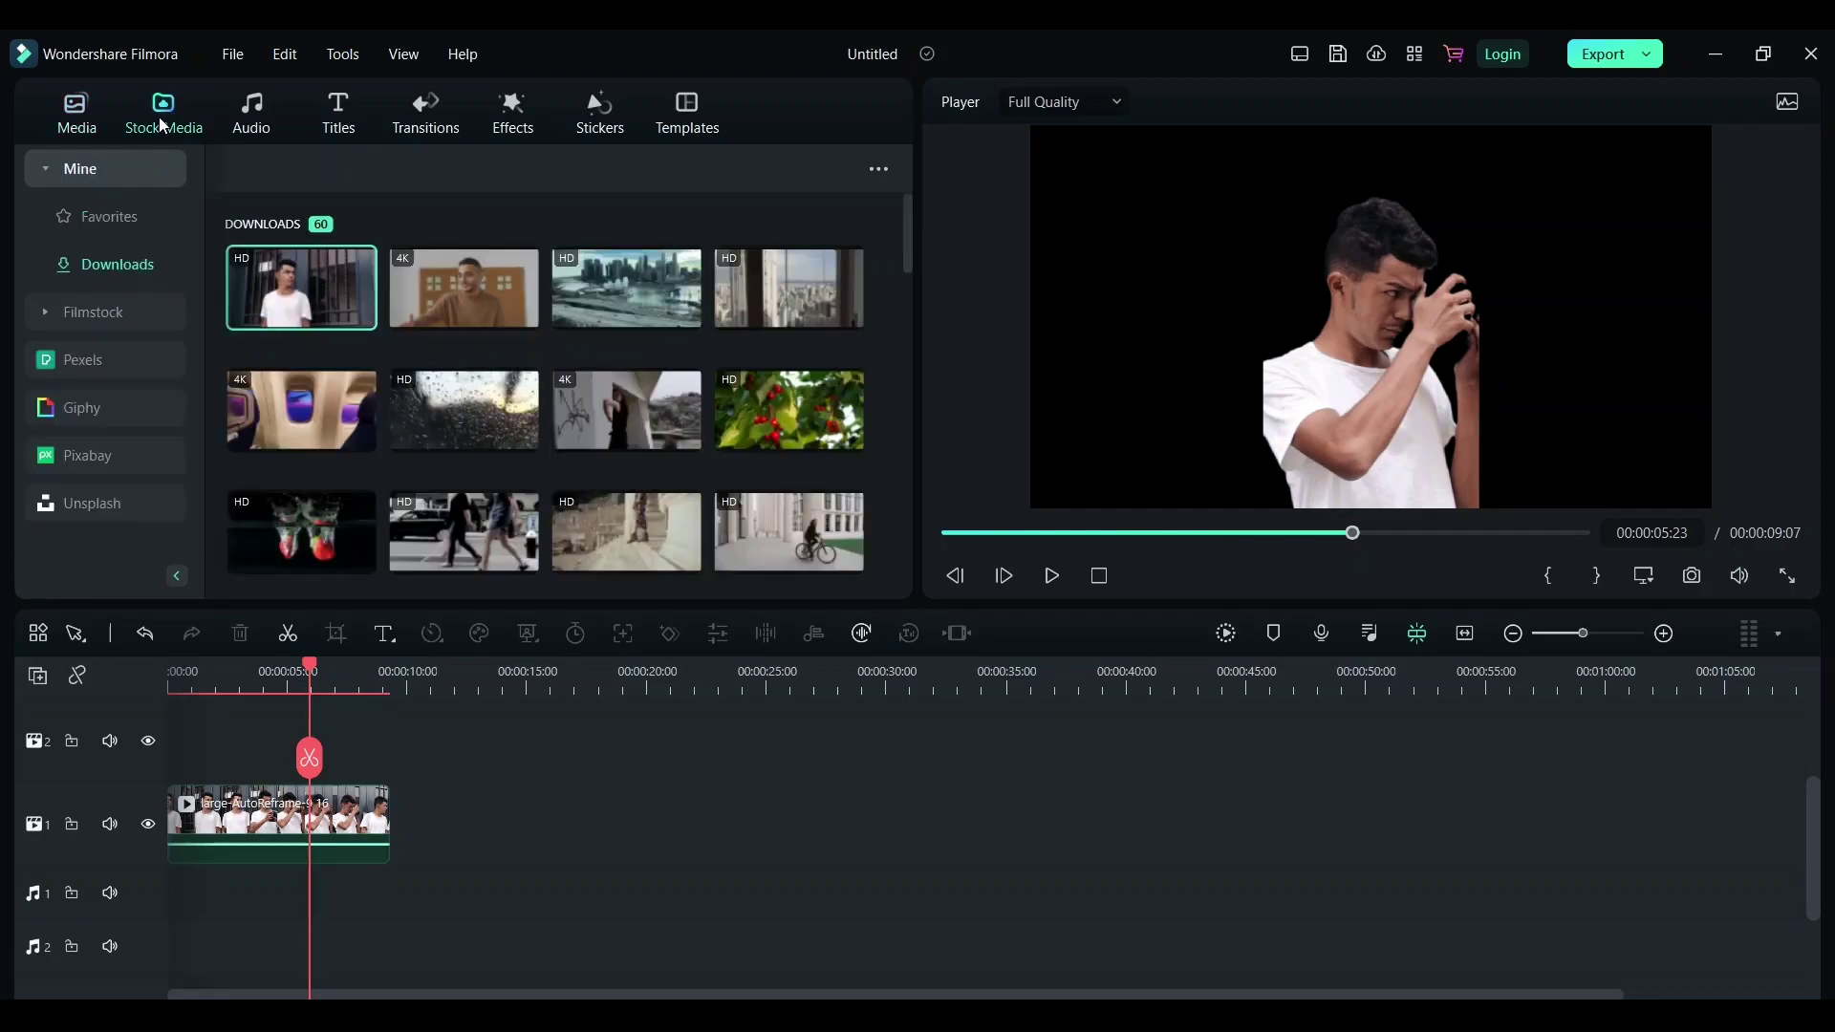
{"action": "mouse_move", "coordinate": [797, 290]}
{"action": "left_click_drag", "start_coordinate": [432, 404], "coordinate": [162, 766]}
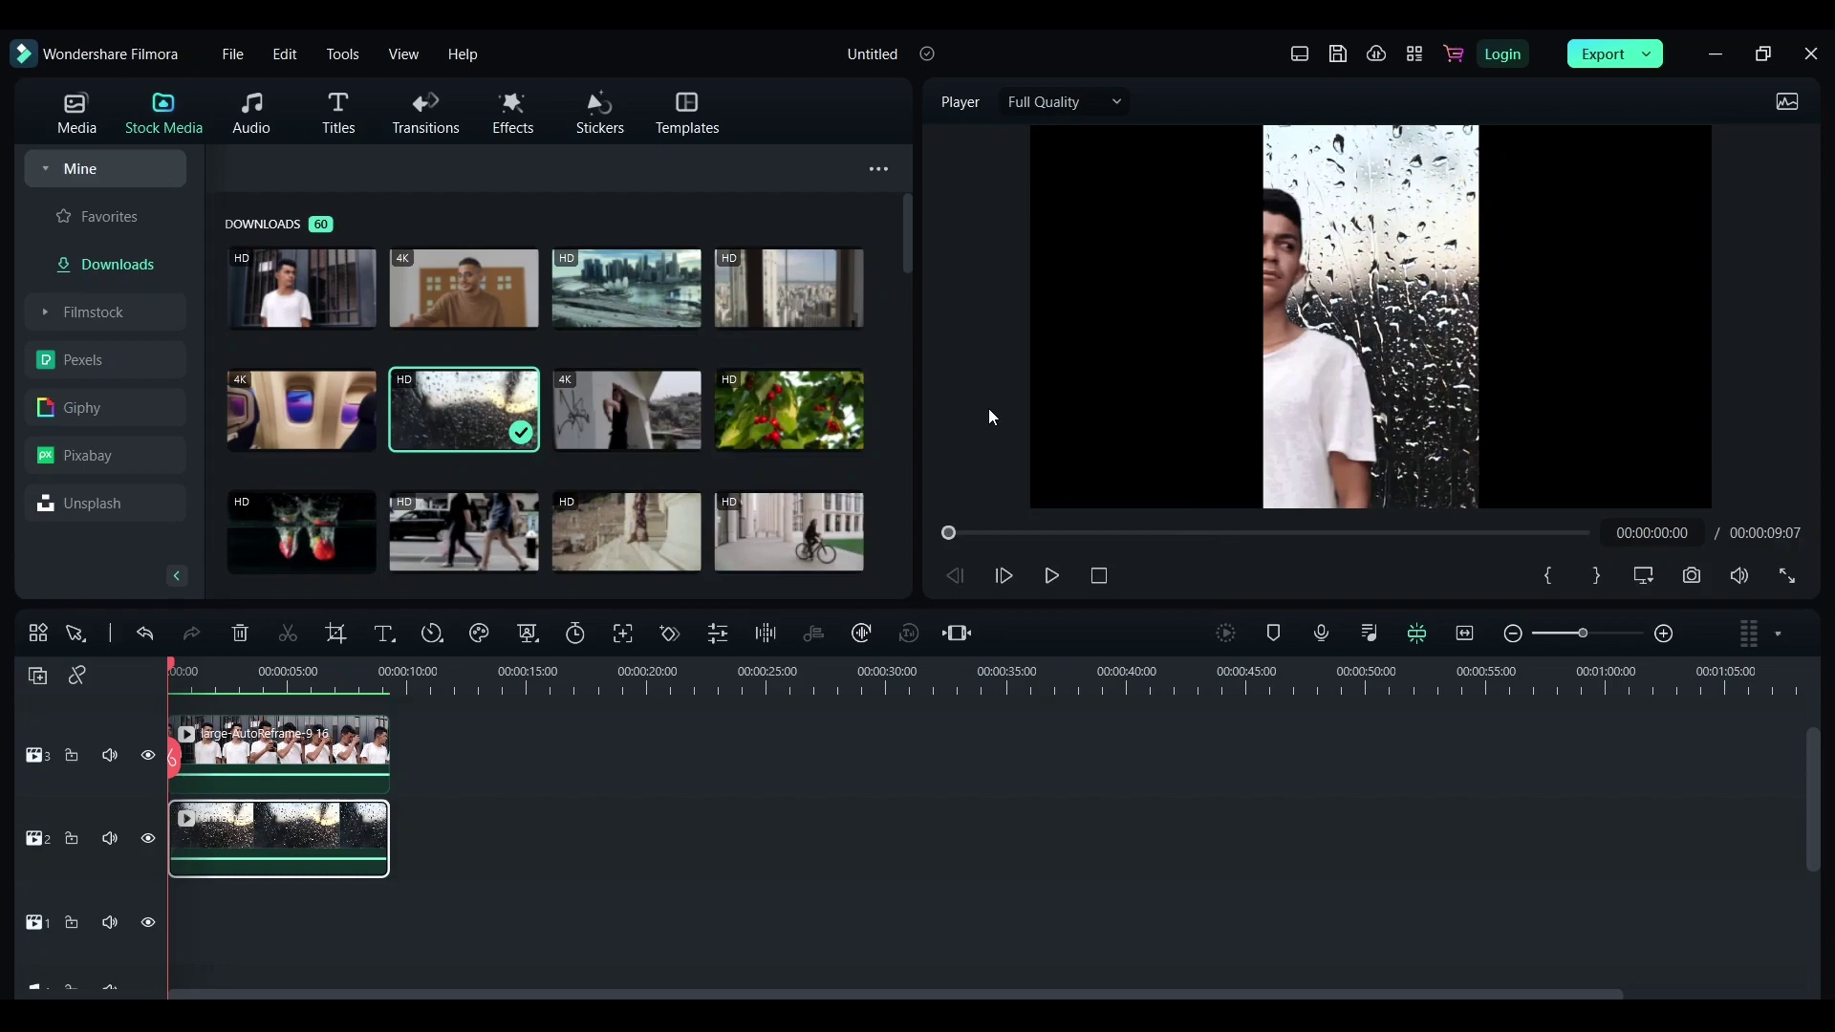
{"action": "left_click", "coordinate": [1052, 583]}
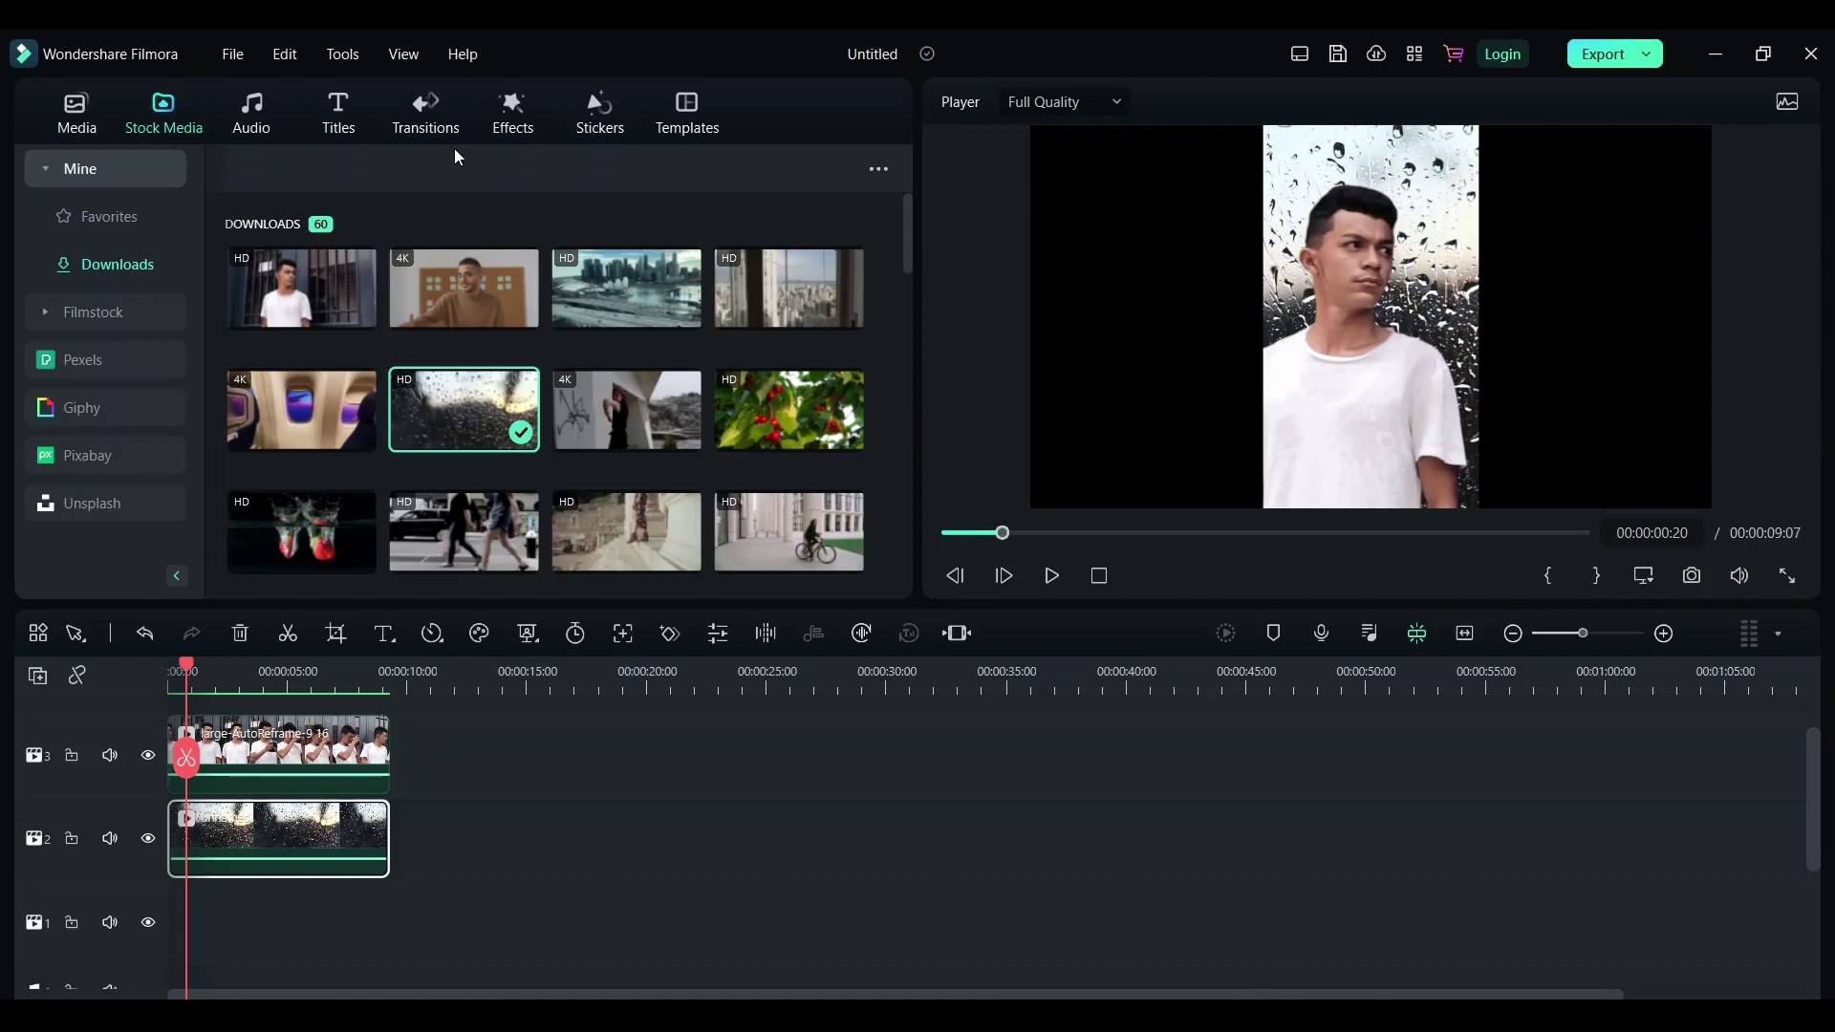
- Add Lifting_Dreams to the first audio track right after the video clips and remove the part beyond 00:00:31:20
{"action": "left_click", "coordinate": [61, 126]}
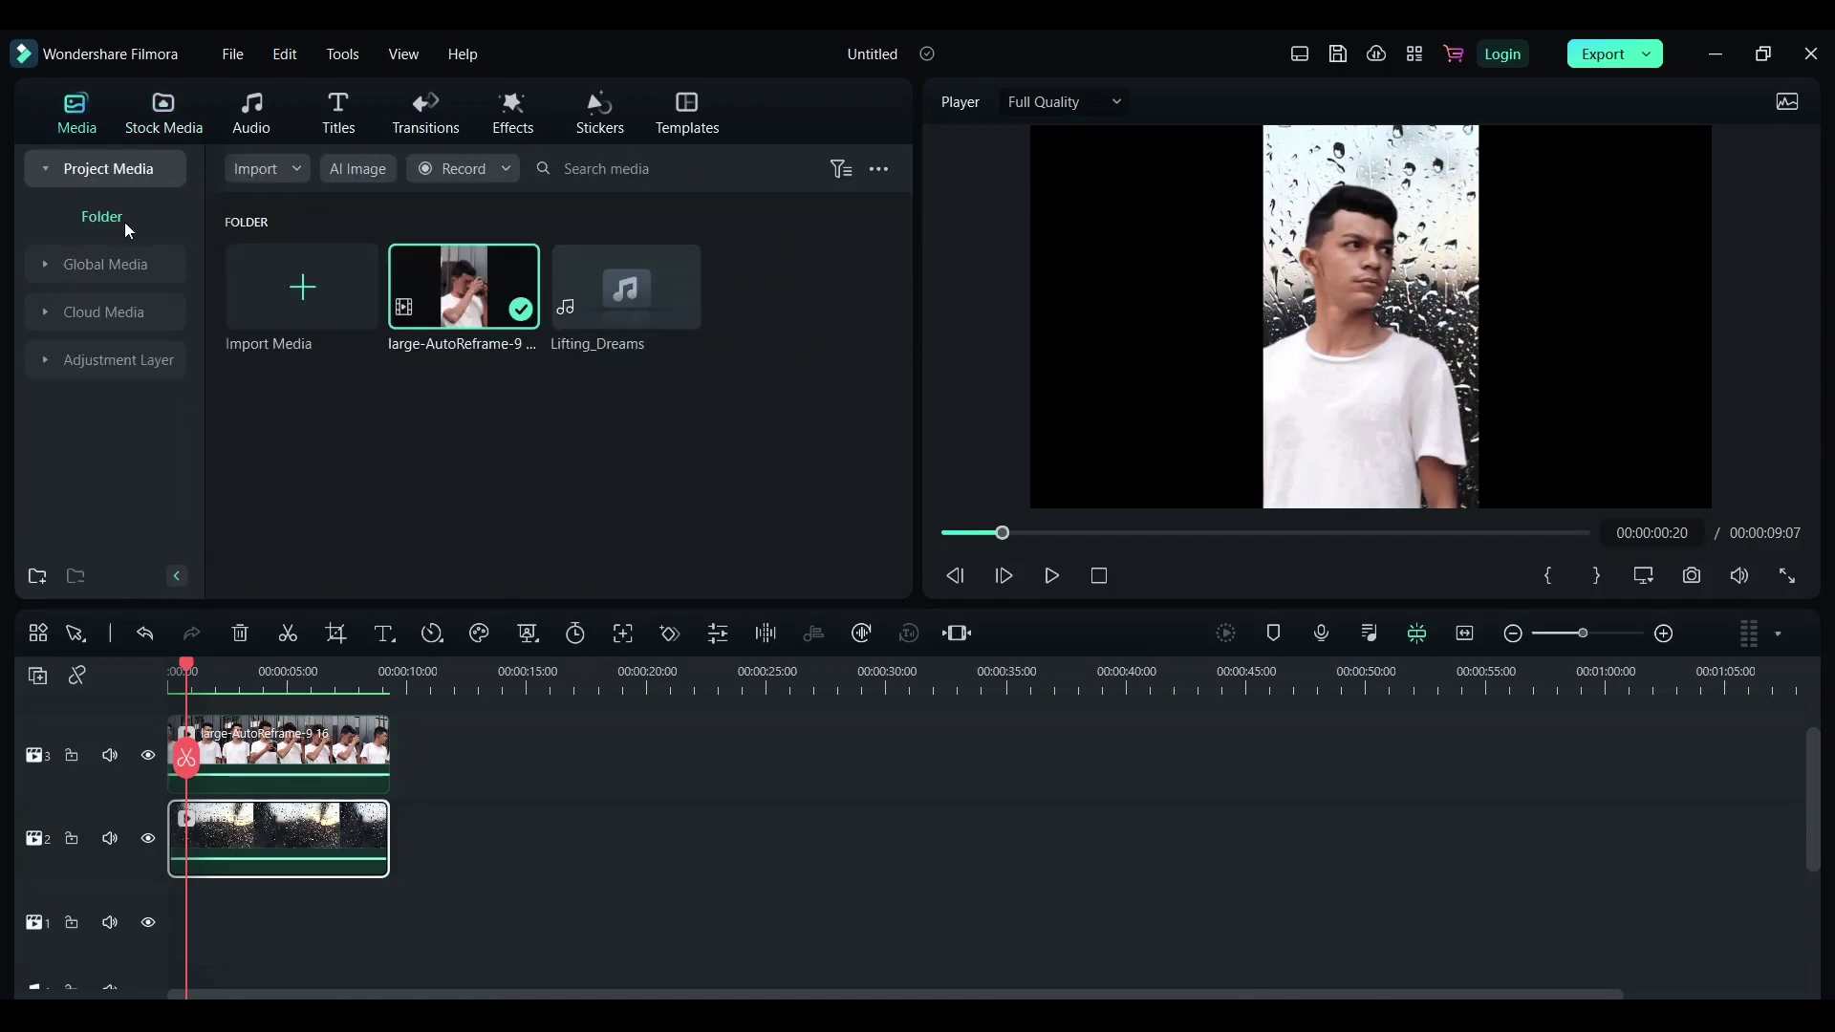
{"action": "left_click_drag", "start_coordinate": [674, 336], "coordinate": [394, 863]}
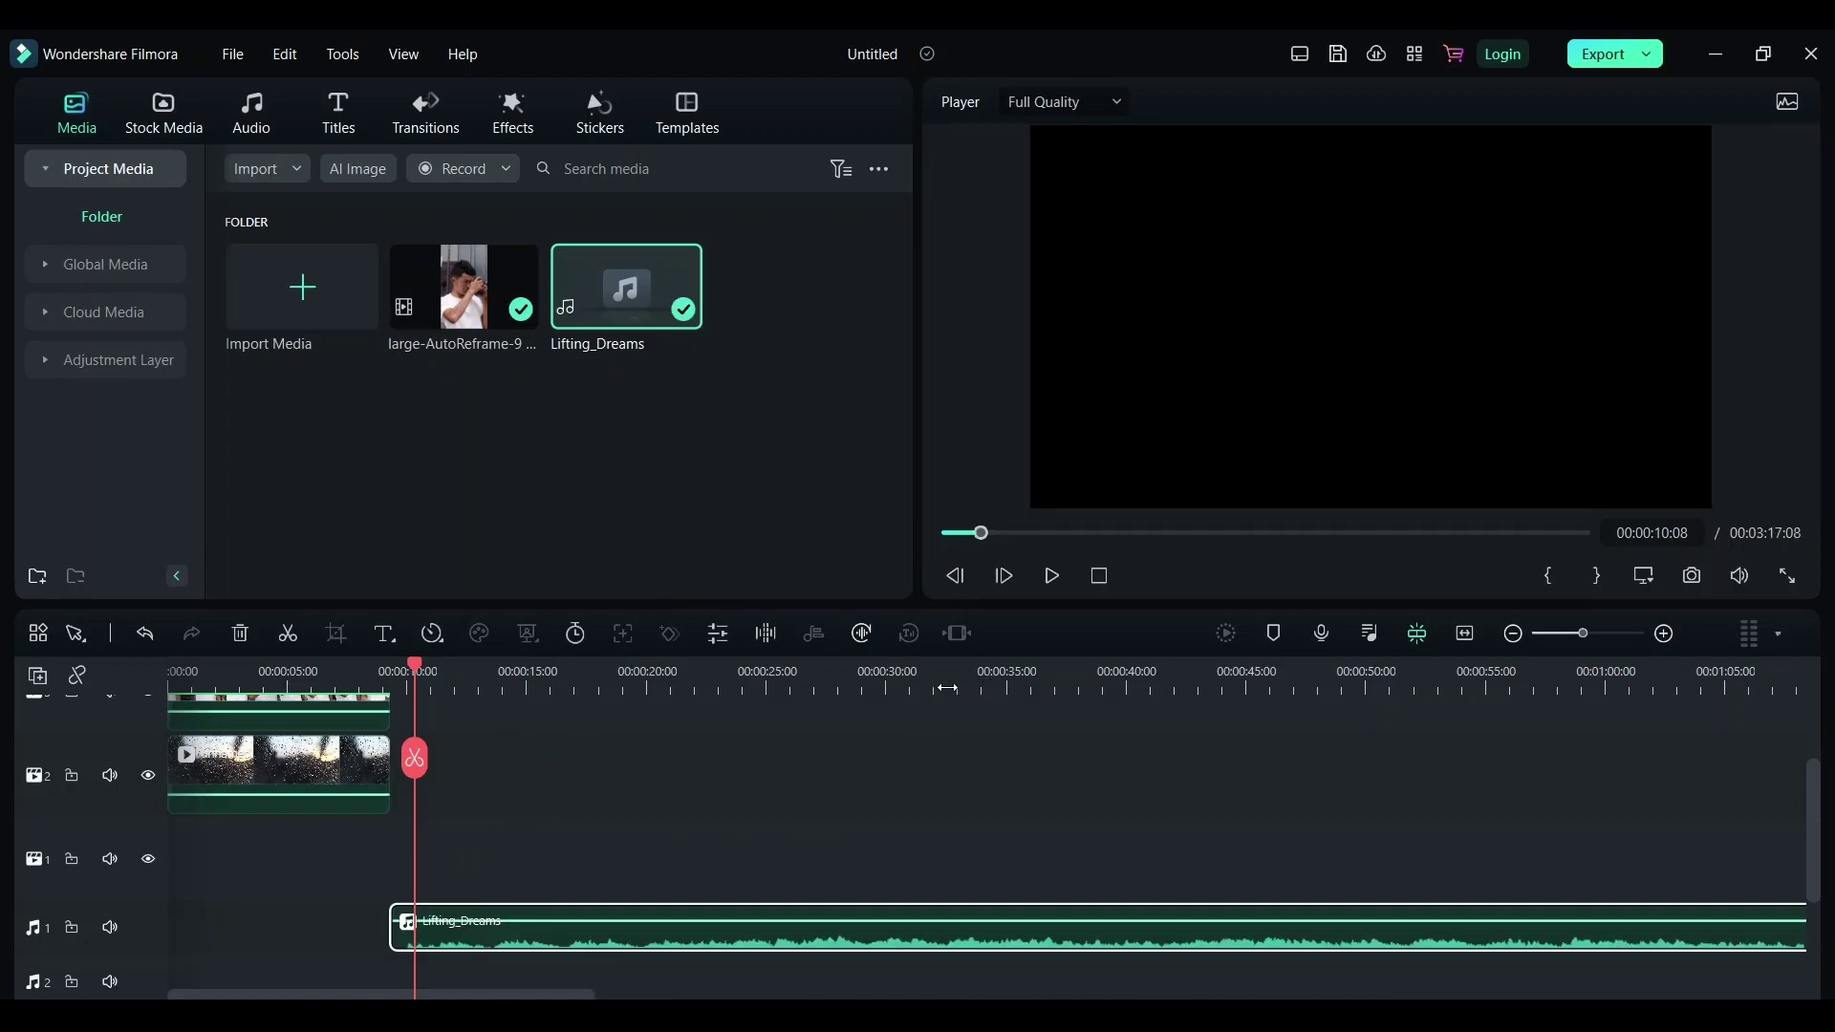
{"action": "left_click", "coordinate": [931, 686]}
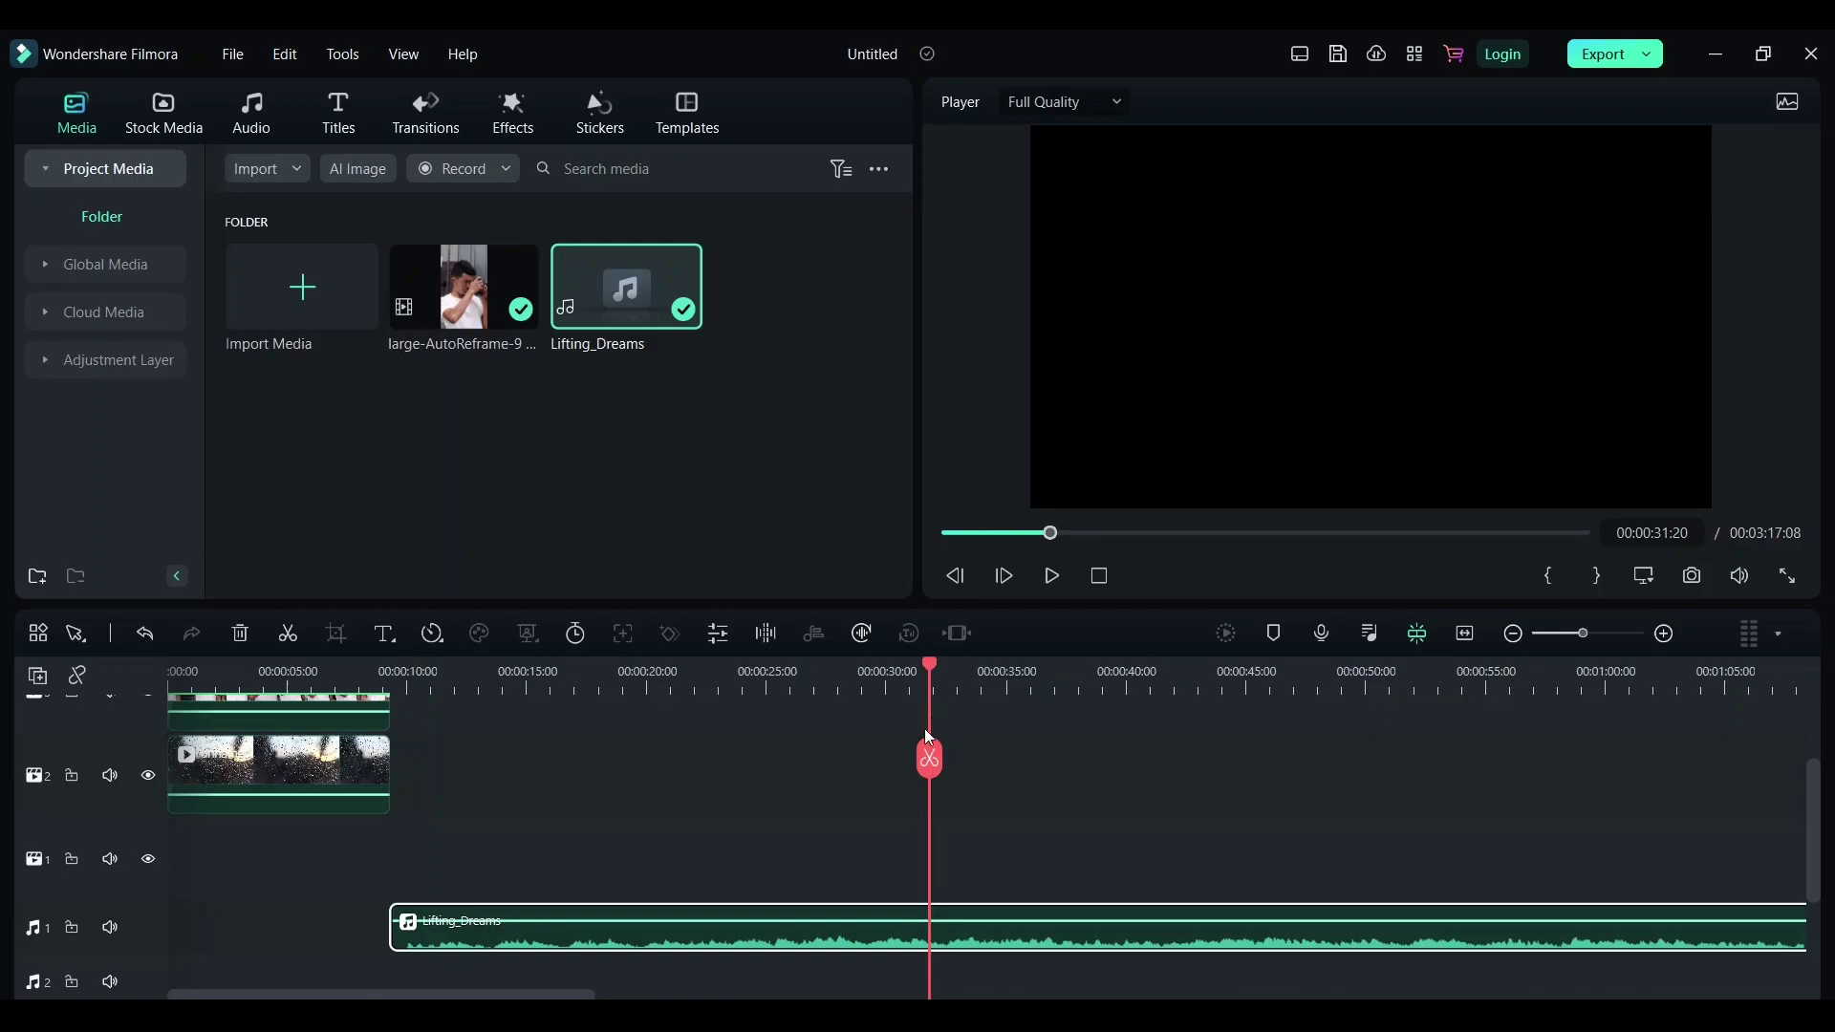
{"action": "left_click", "coordinate": [979, 937]}
{"action": "key", "text": "Delete"}
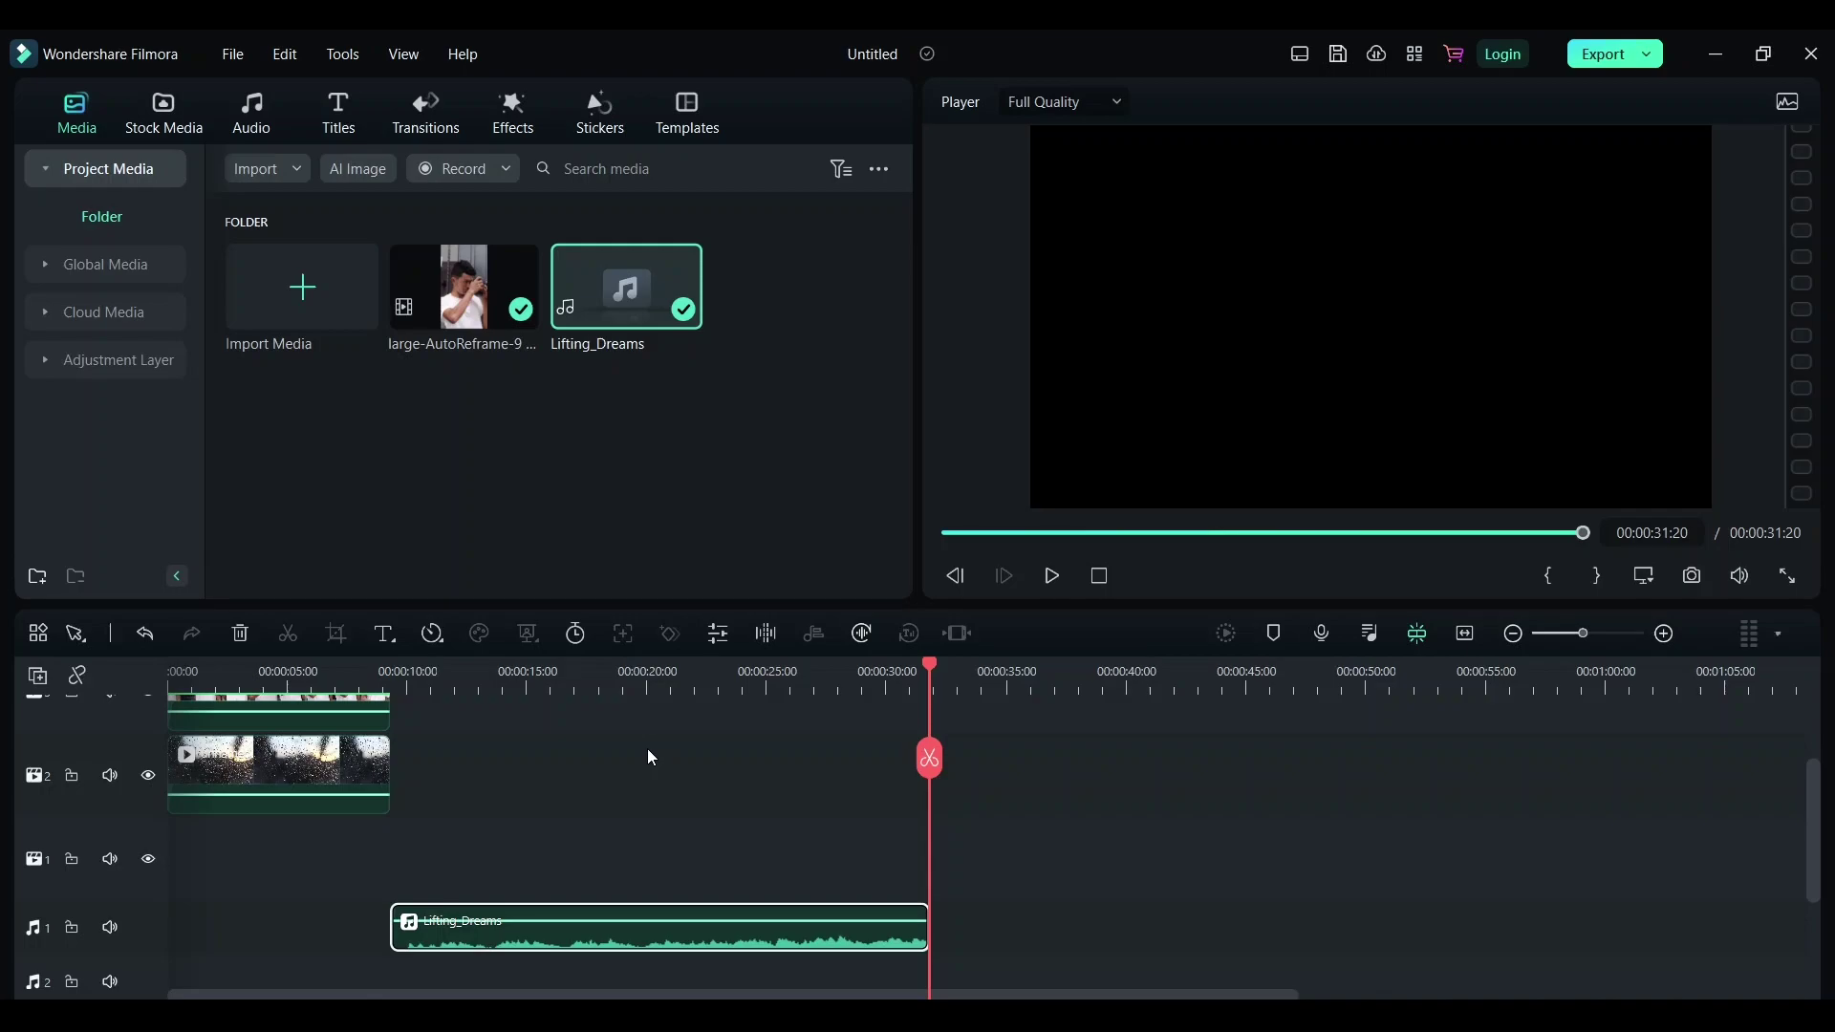
- Extend Lifting_Dreams with Audio Stretch so it ends at 00:01:06:03, and play back part of the music from 00:00:22:24
{"action": "left_click", "coordinate": [74, 636]}
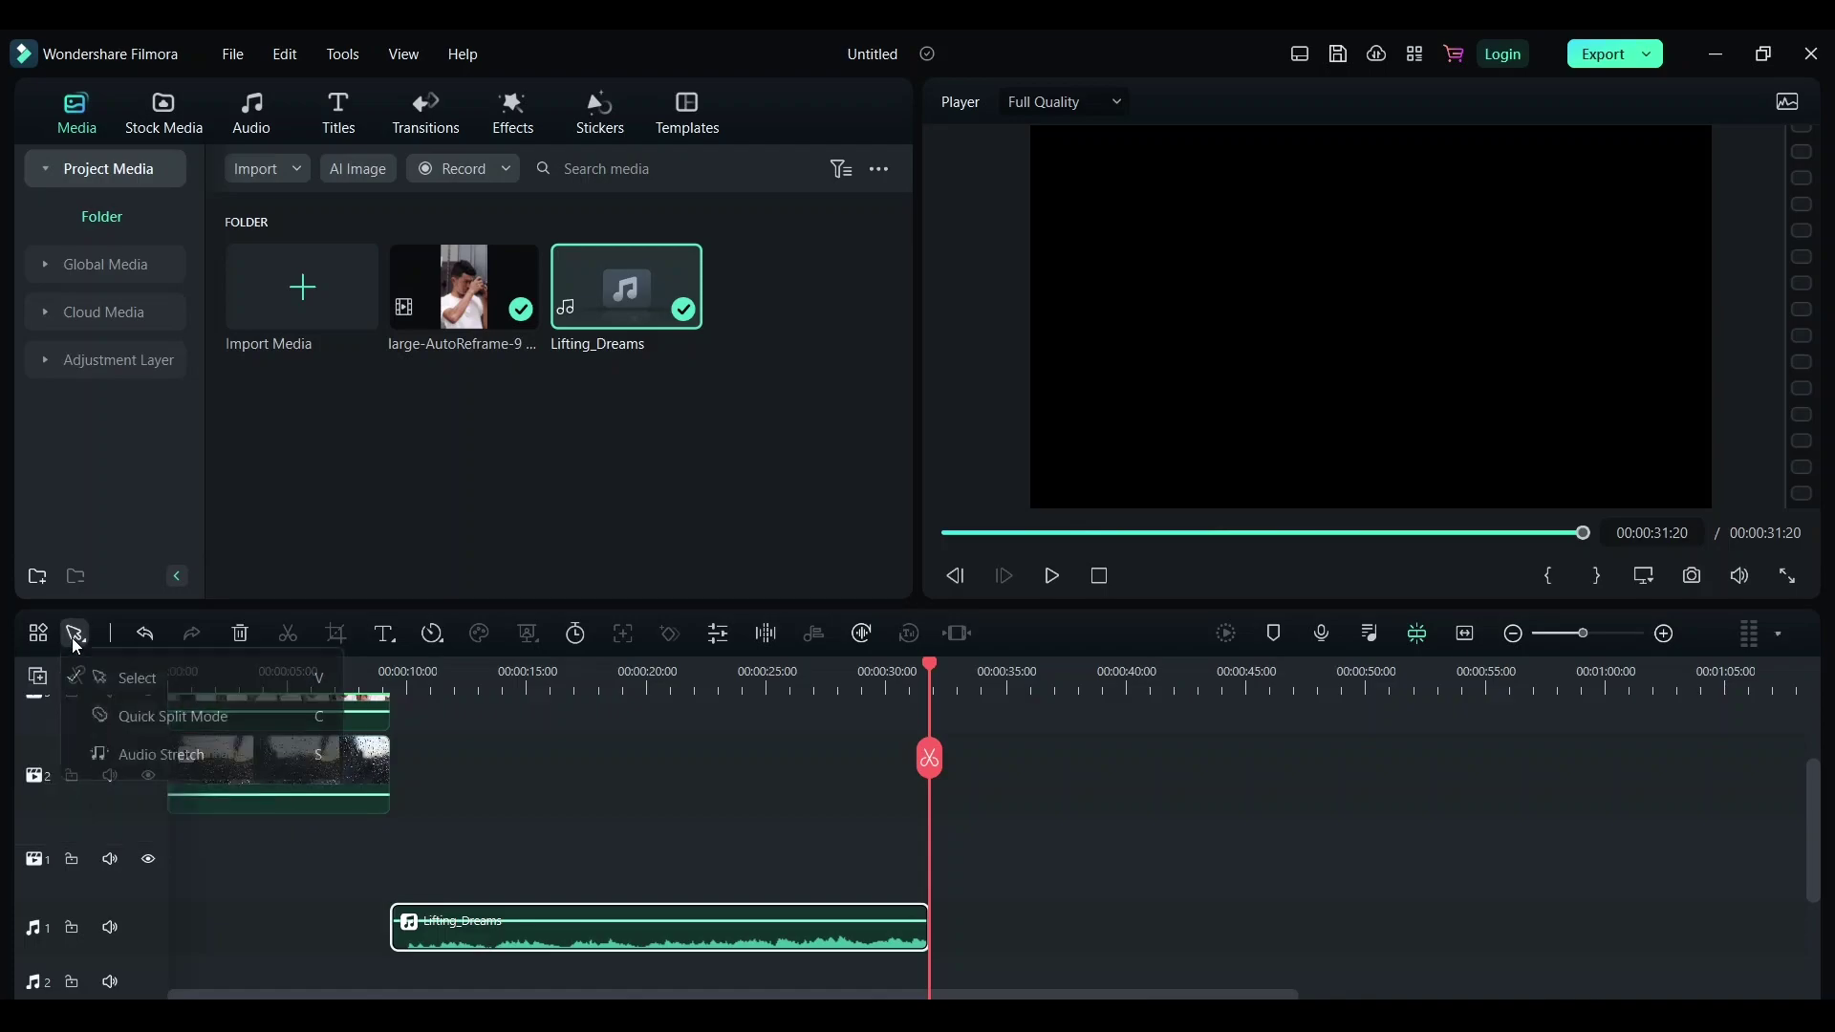
{"action": "left_click", "coordinate": [261, 754]}
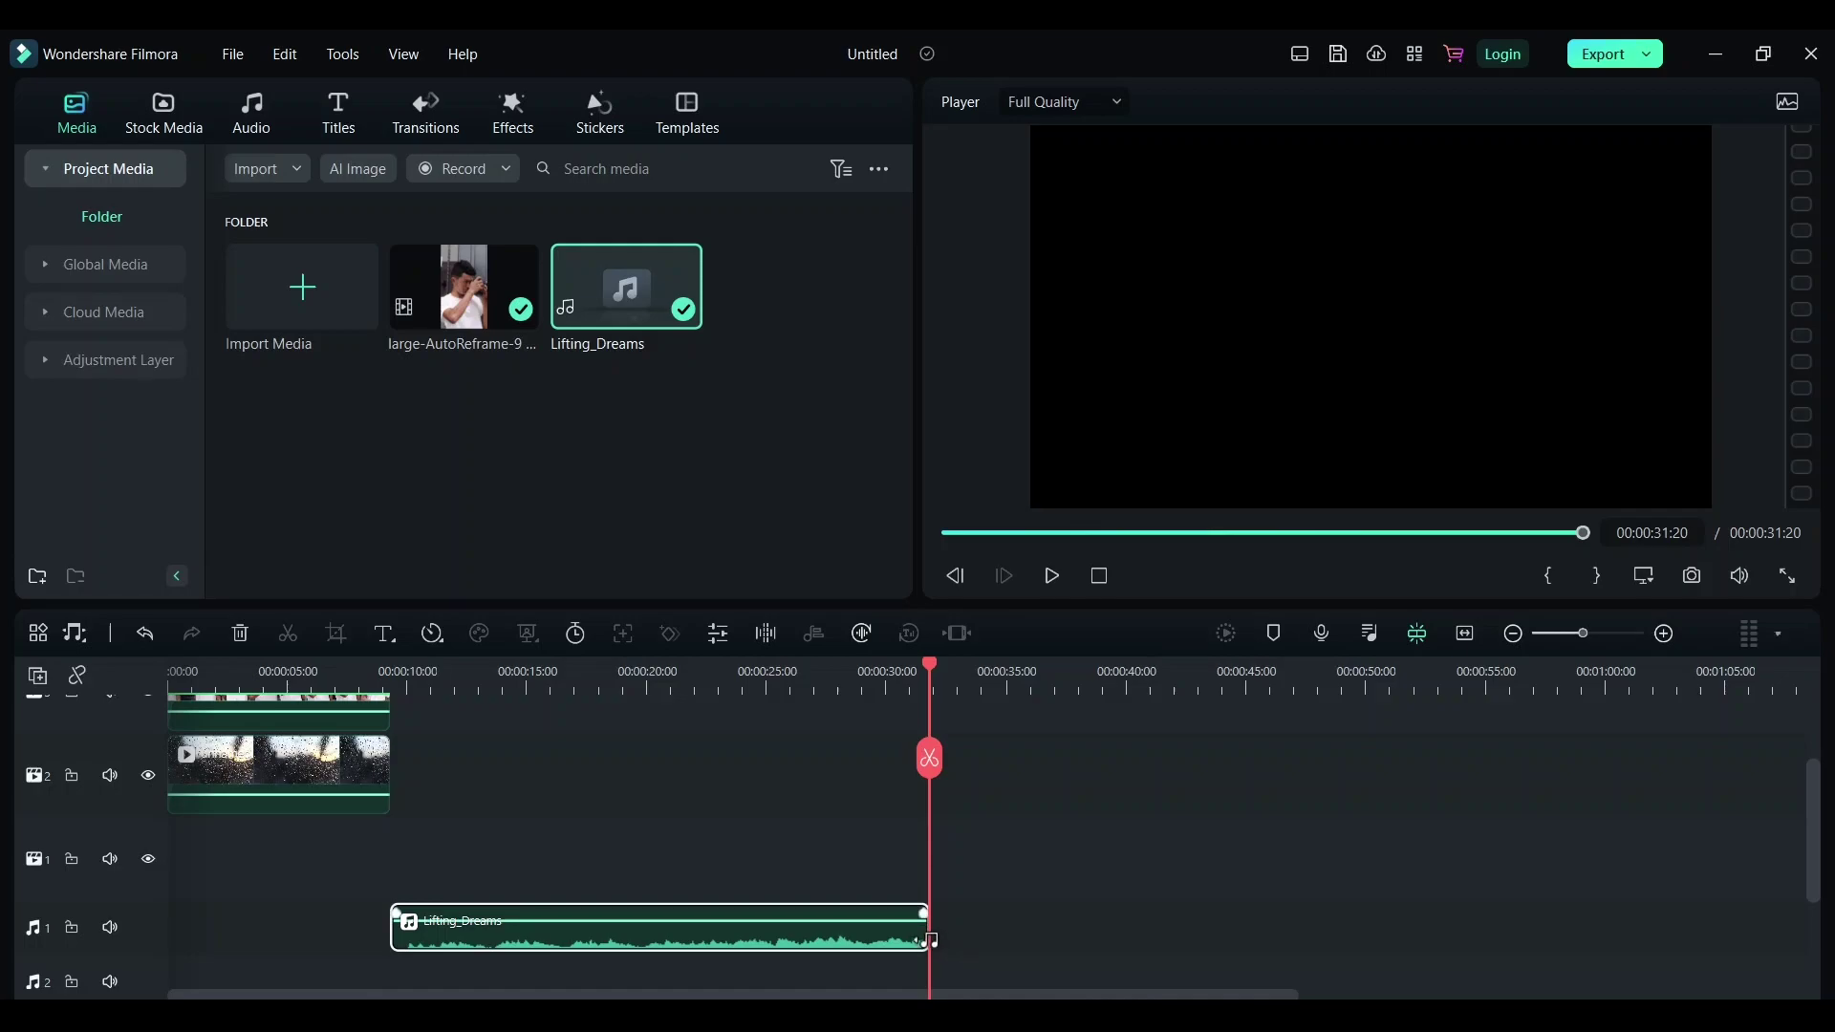
{"action": "left_click_drag", "start_coordinate": [930, 941], "coordinate": [1750, 926]}
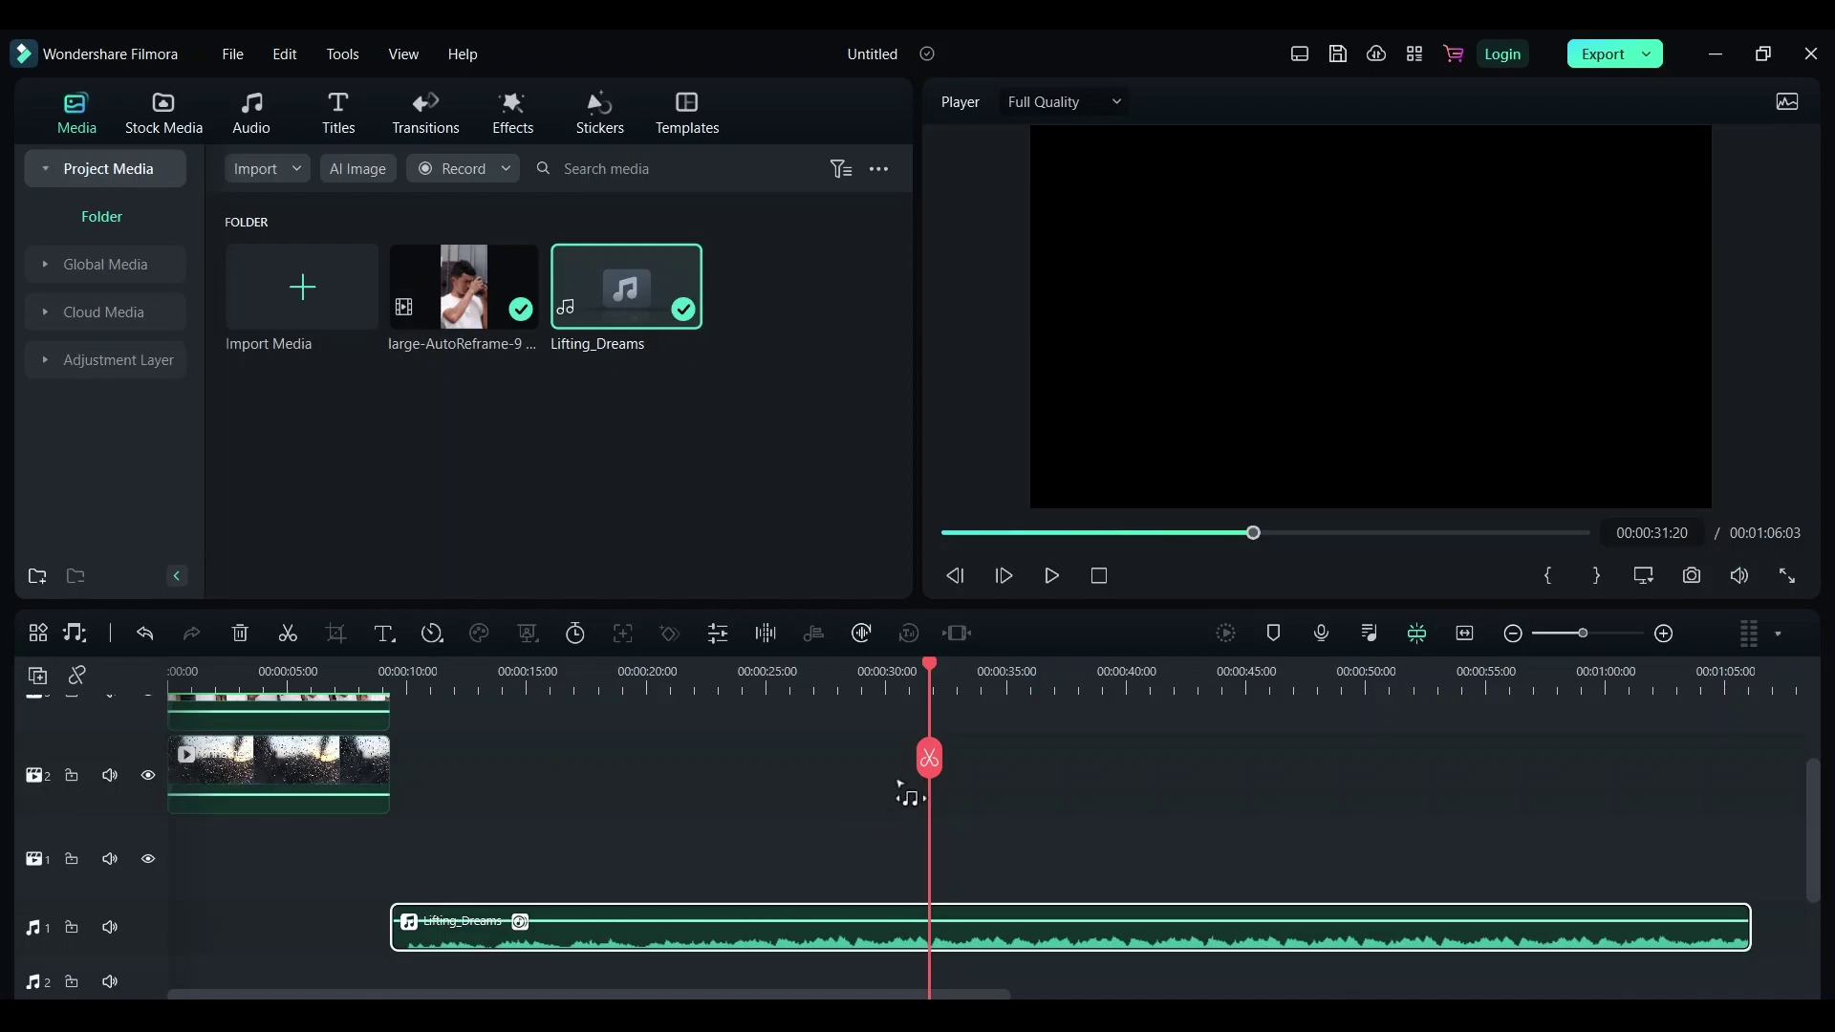
{"action": "left_click_drag", "start_coordinate": [934, 672], "coordinate": [625, 672]}
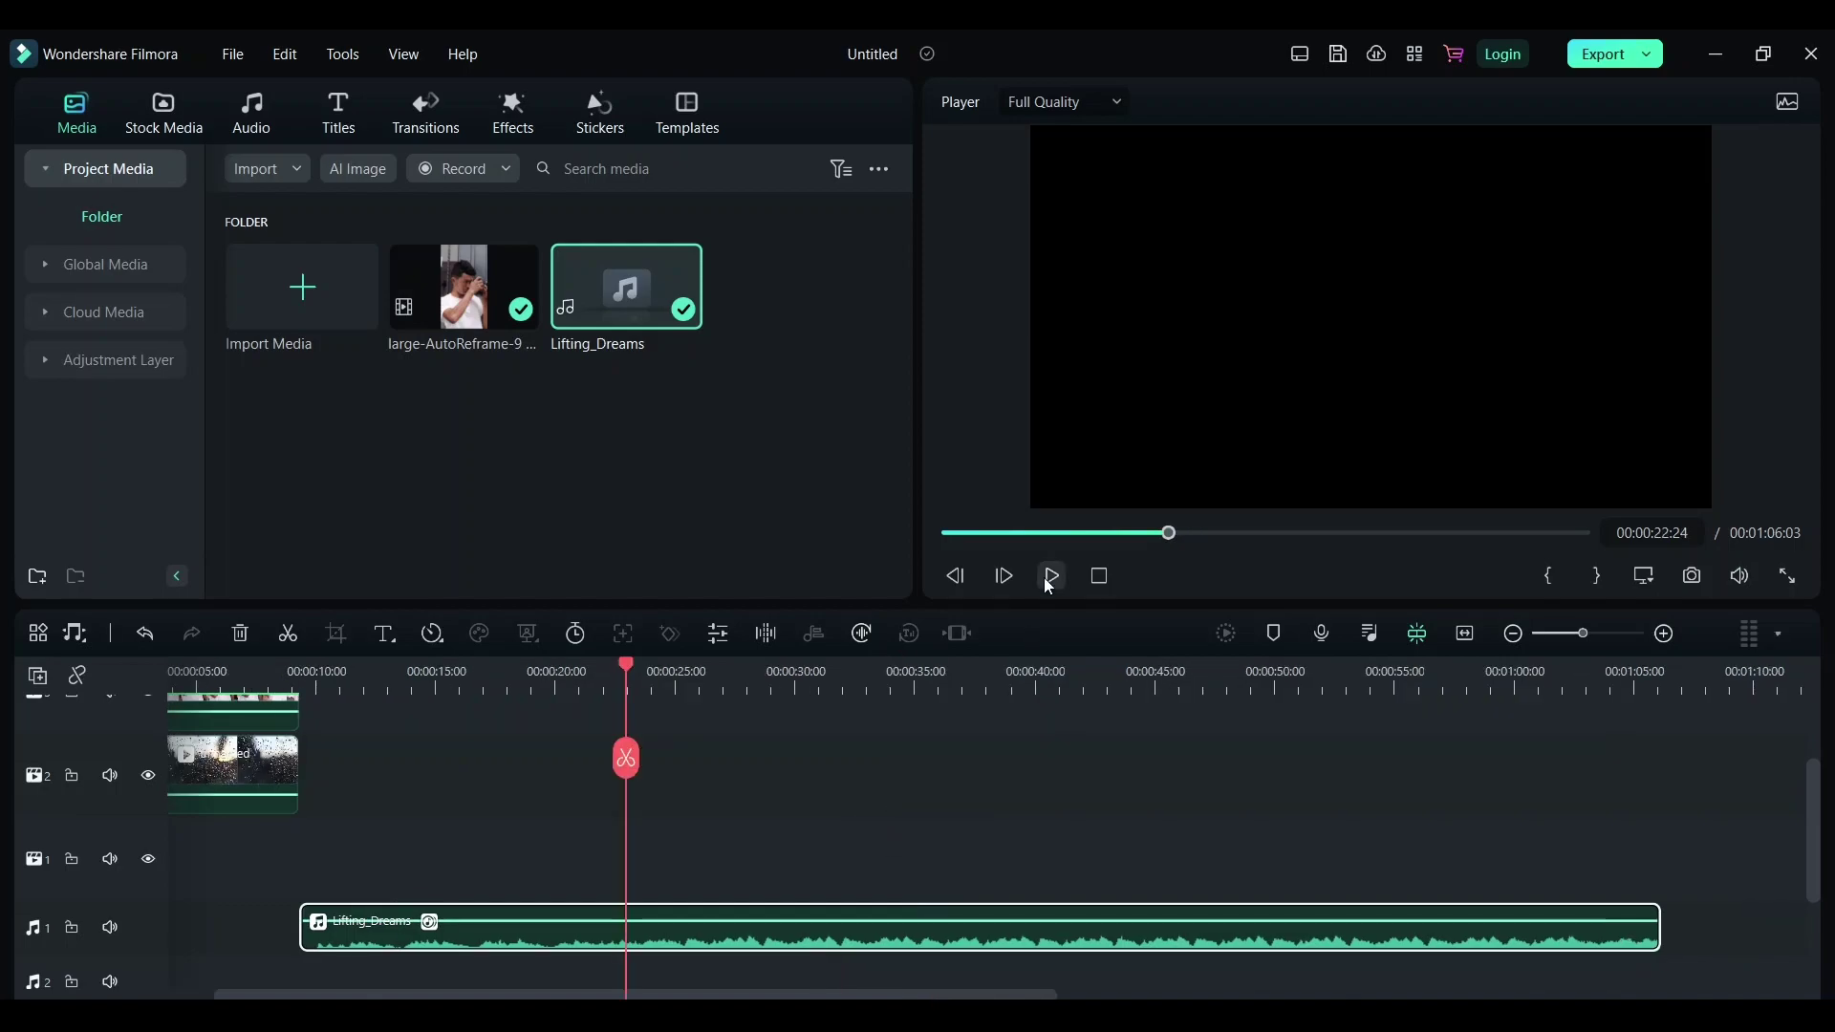
{"action": "left_click", "coordinate": [1053, 577]}
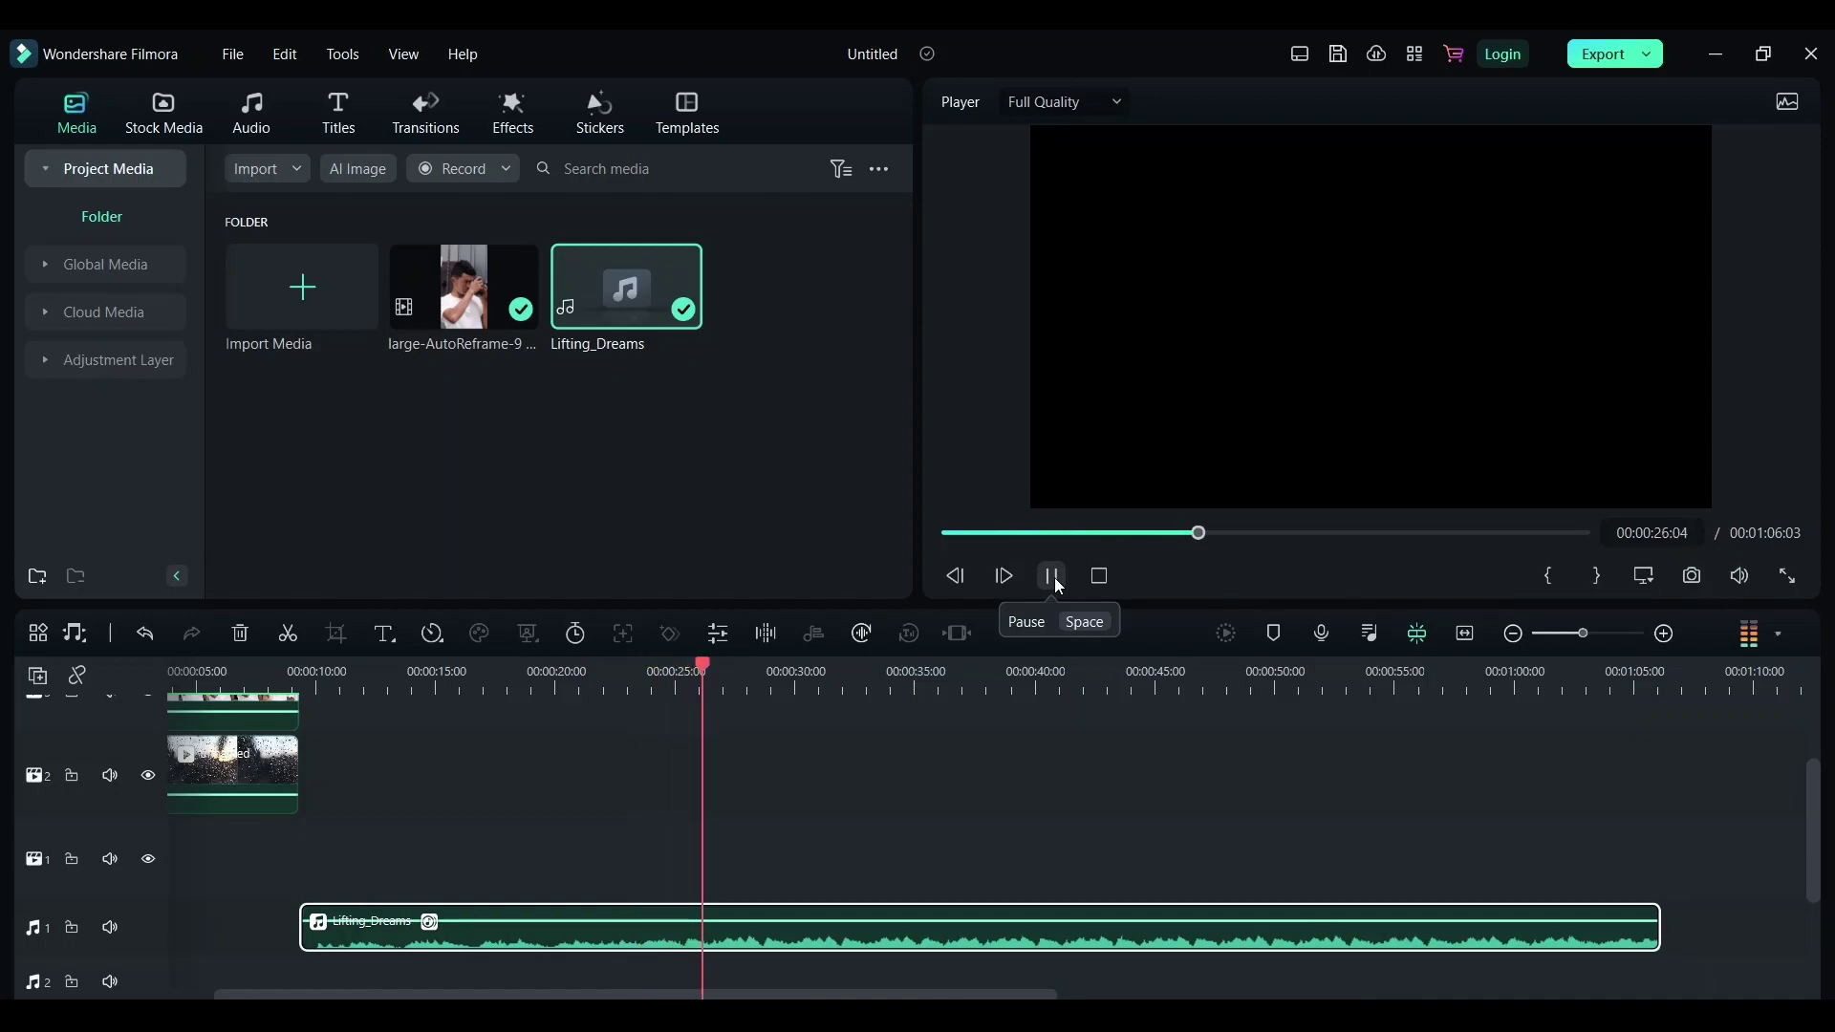
{"action": "left_click", "coordinate": [1053, 577]}
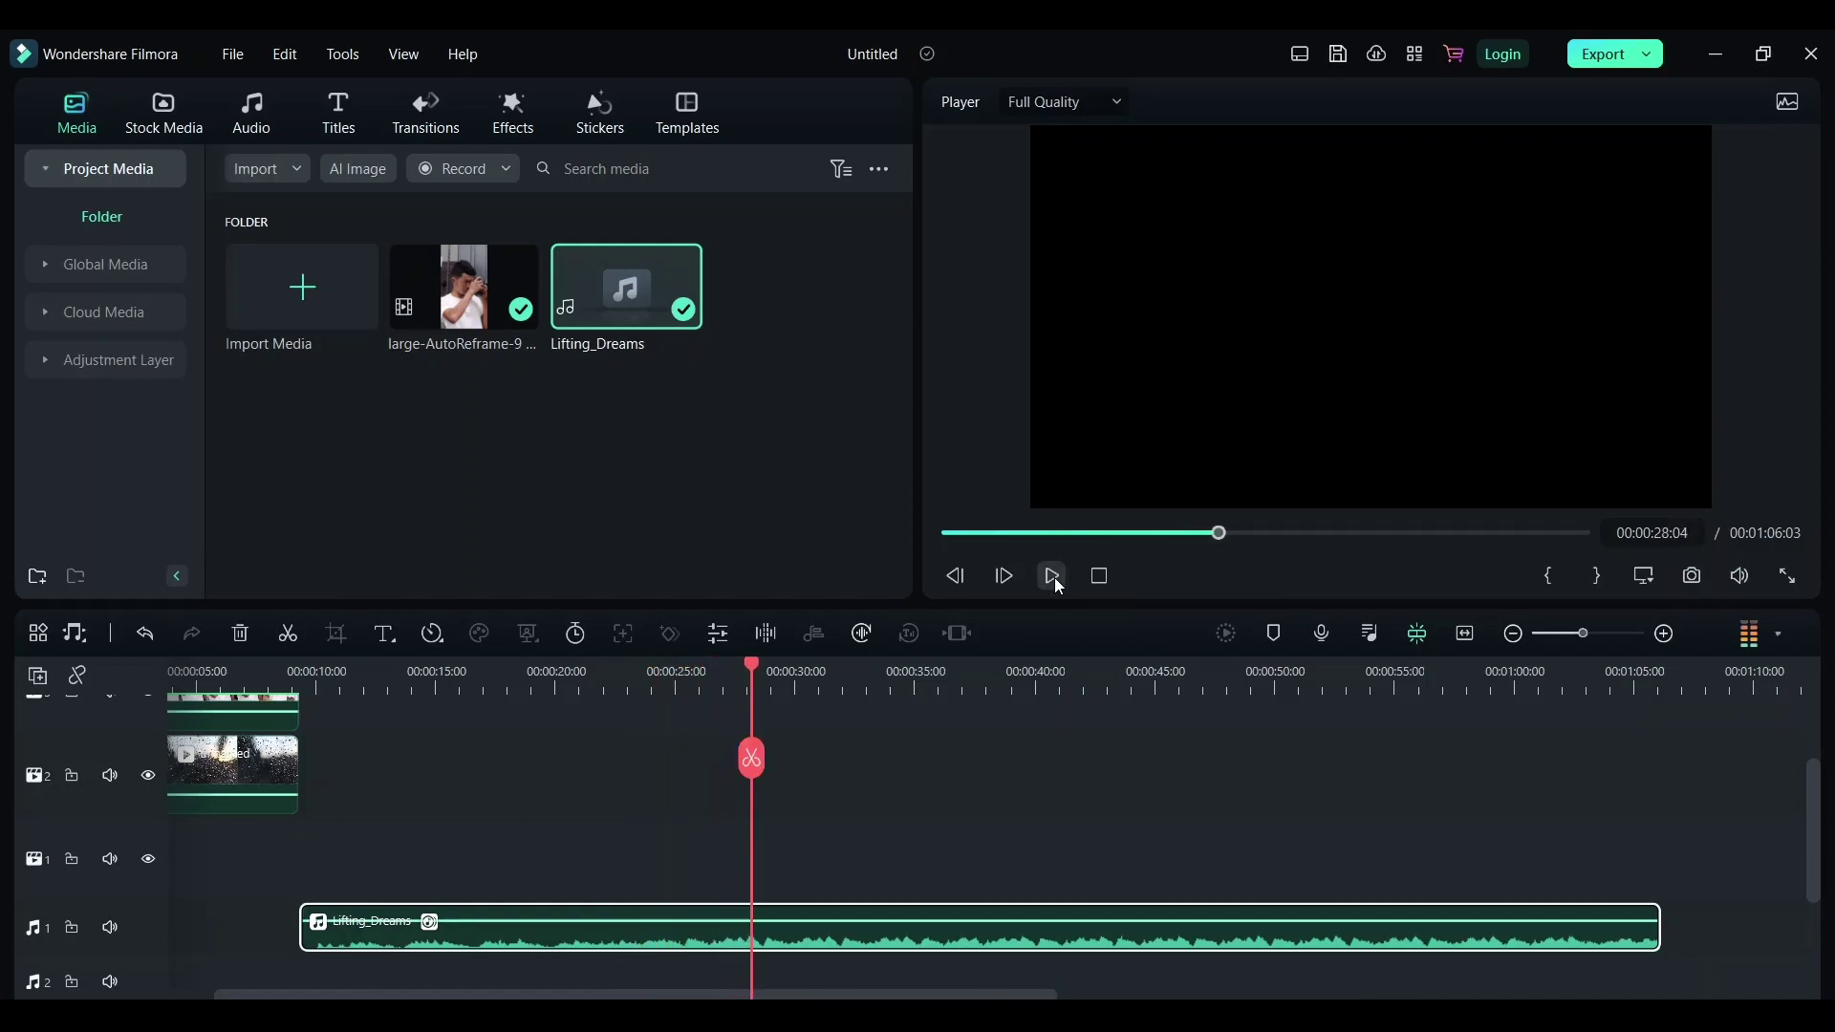
- Fit Lifting_Dreams beneath the video clips from 00:00:00:00 to 00:00:09:08 and accept AI Speech Enhancement, Wind Removal and Normal Denoise for it
{"action": "left_click_drag", "start_coordinate": [1045, 938], "coordinate": [830, 997]}
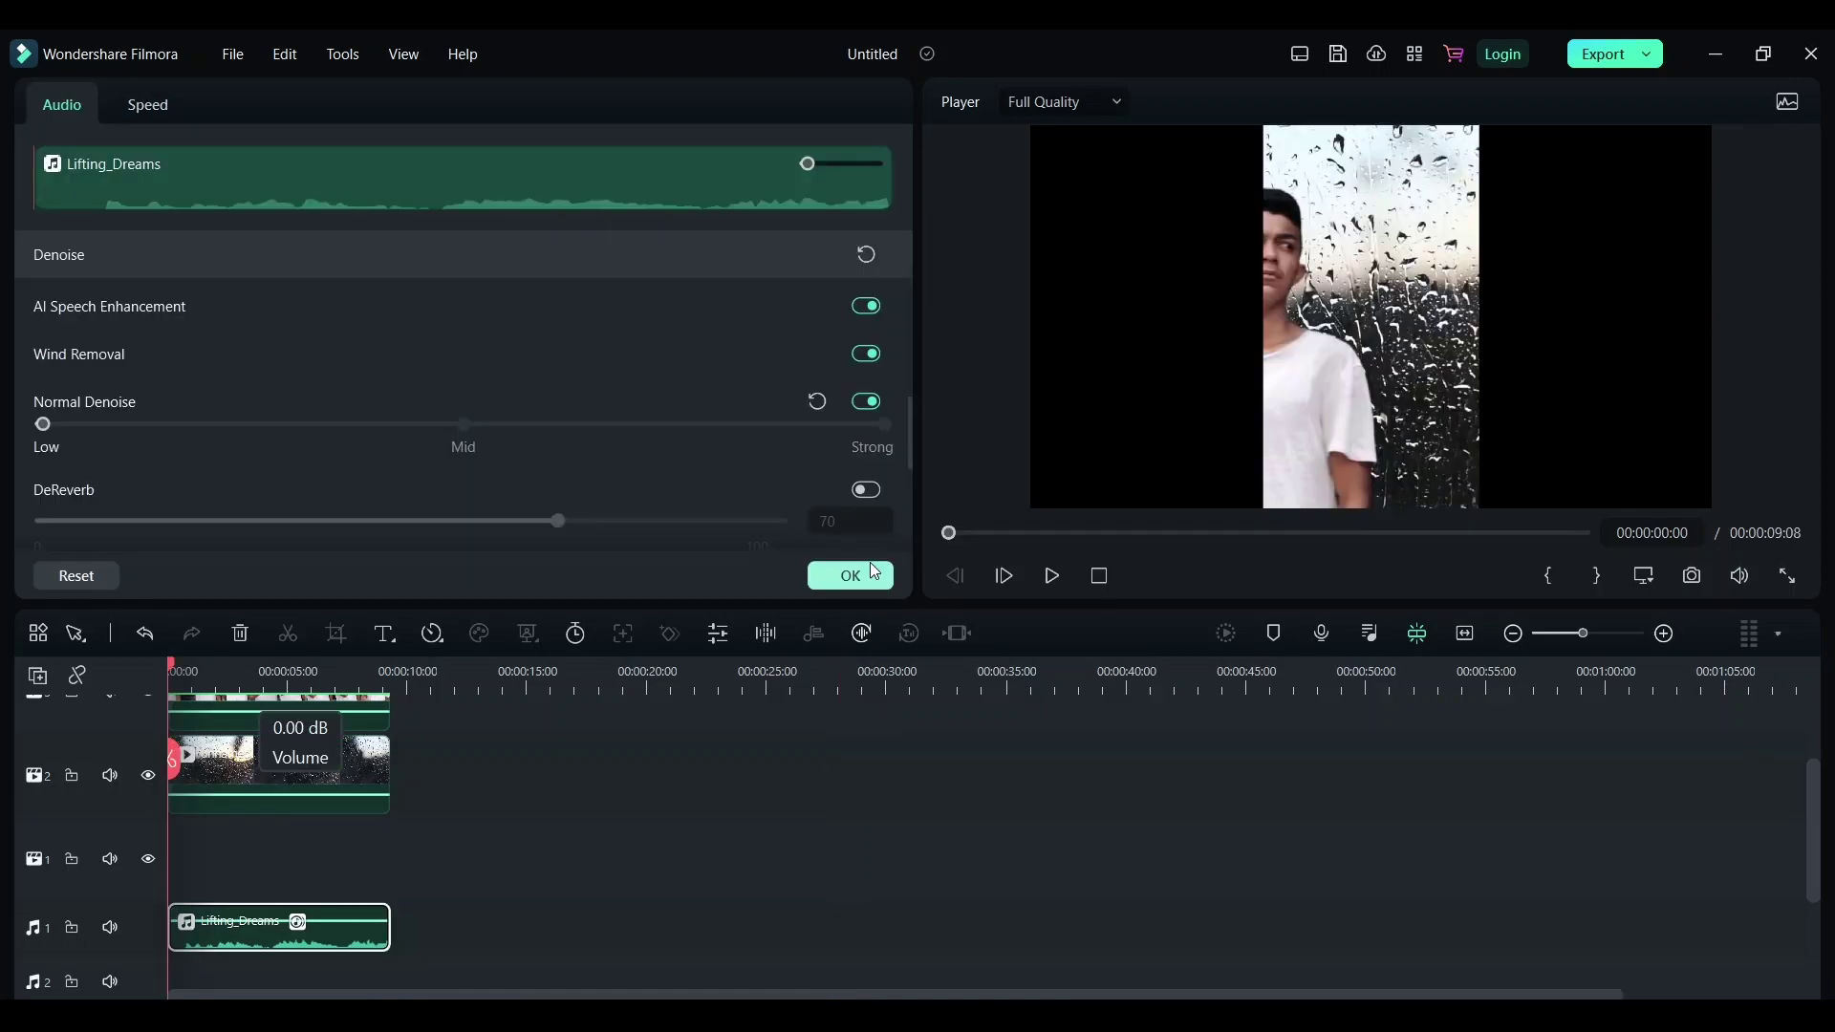
{"action": "left_click", "coordinate": [859, 574]}
- Move the playhead to 00:00:02:06 over the portrait and rainy-window clips
{"action": "scroll", "coordinate": [548, 823], "scroll_direction": "up", "scroll_amount": 2}
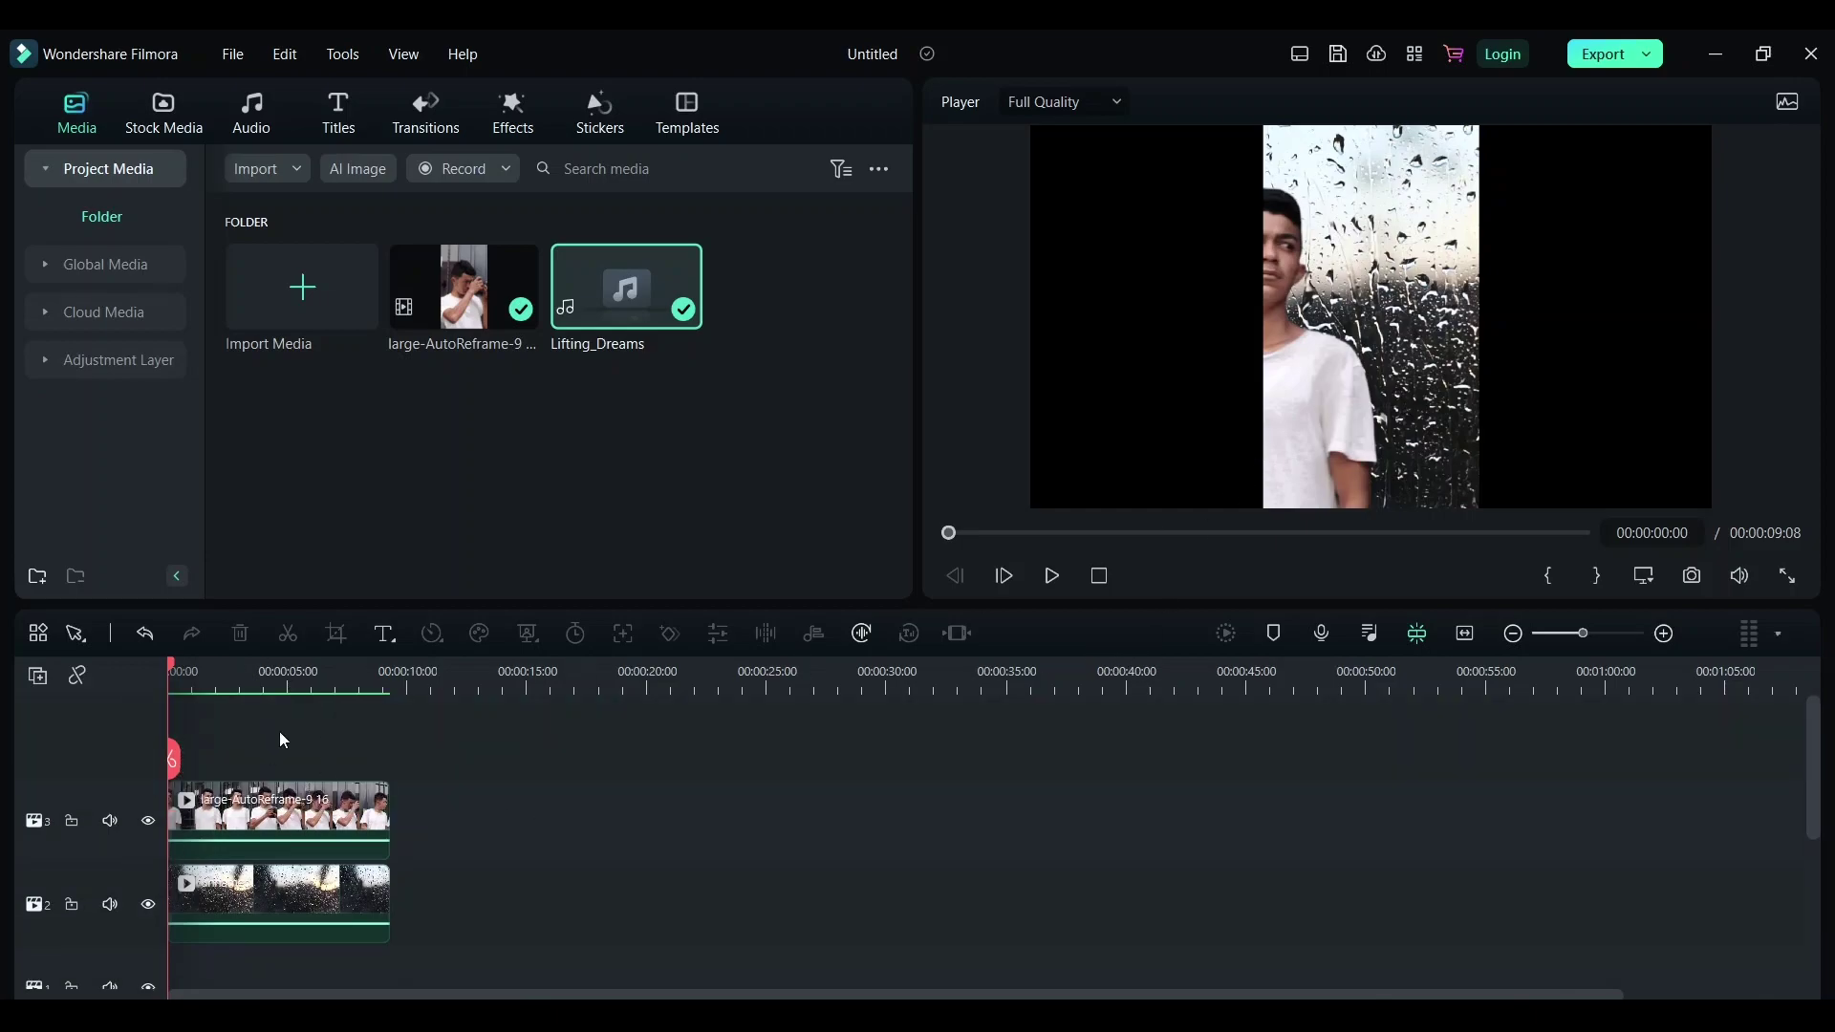
{"action": "left_click_drag", "start_coordinate": [182, 673], "coordinate": [222, 673]}
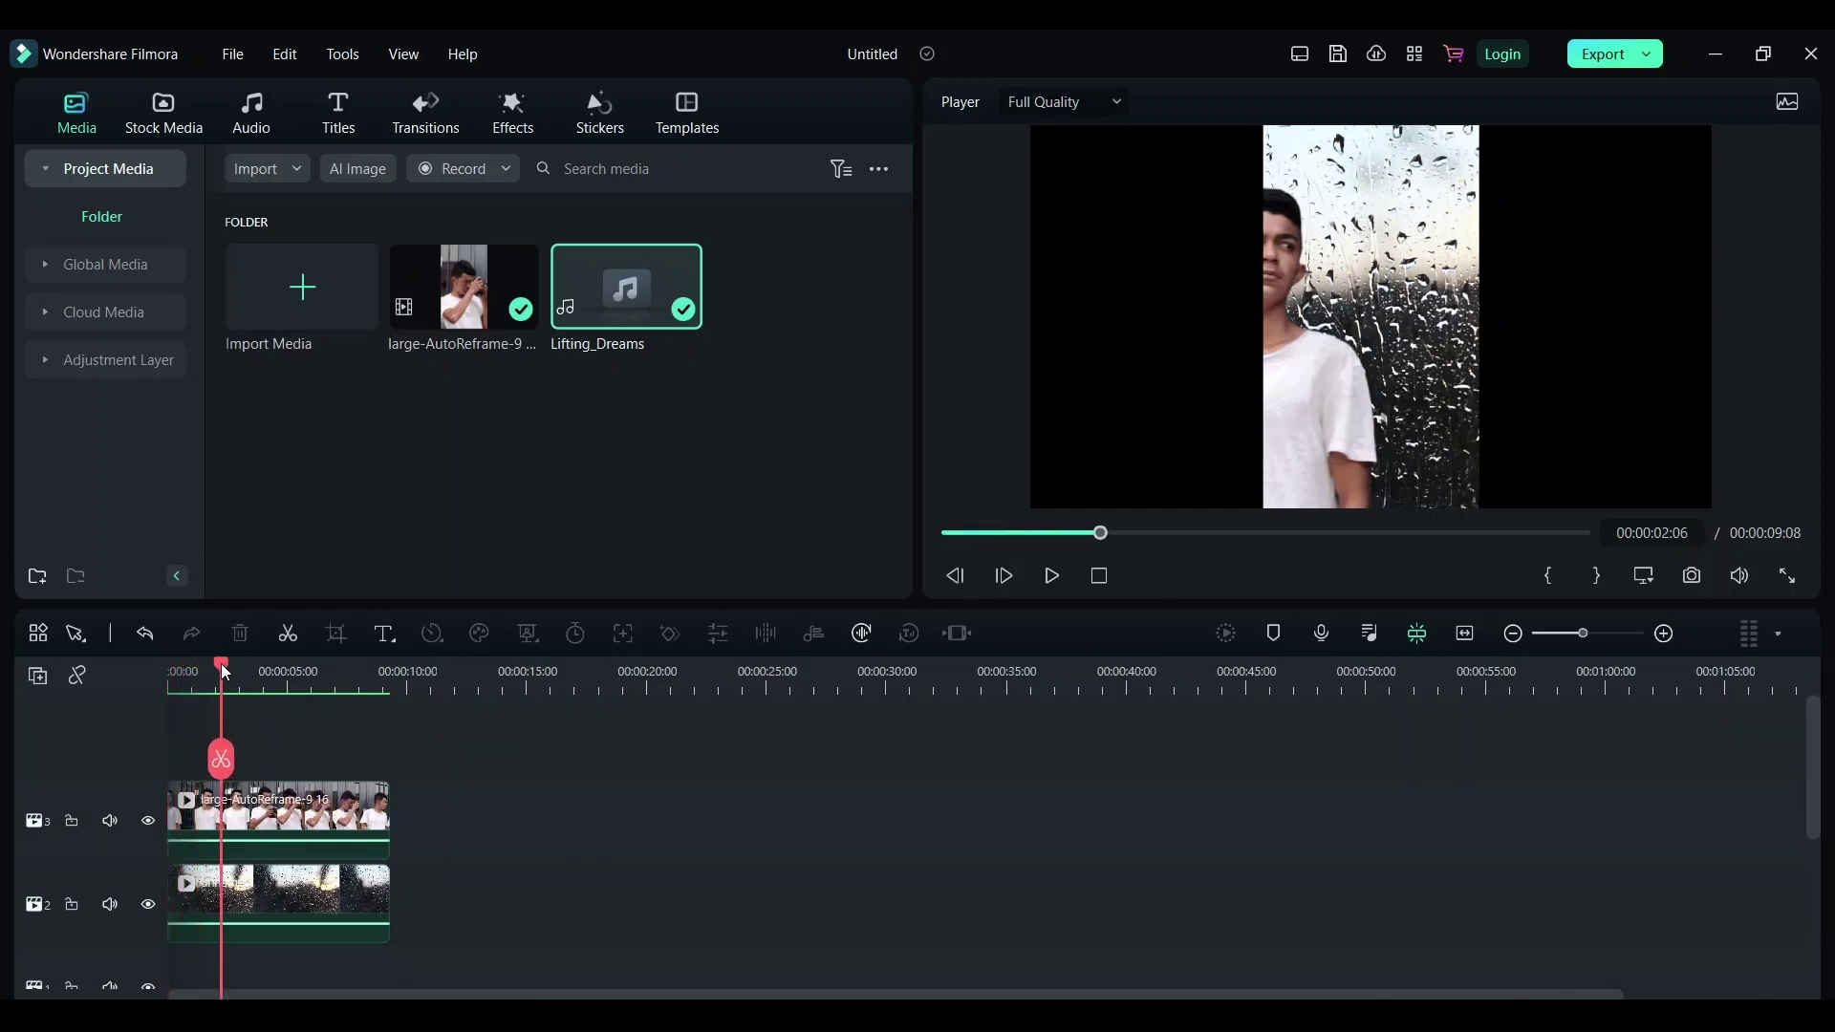